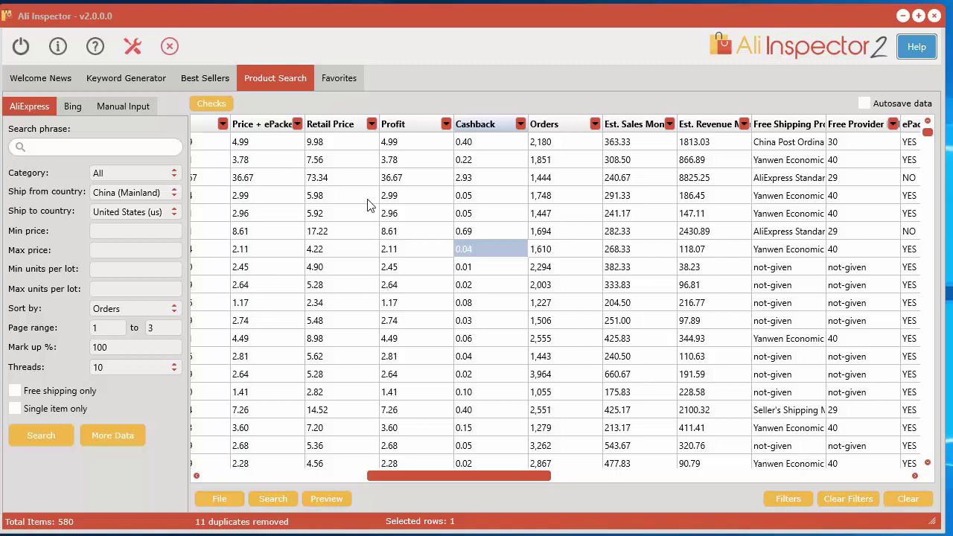
Scroll the results table left to show the Title and Product ID columns, then select the first product's title.
click(368, 198)
drag(443, 475, 290, 473)
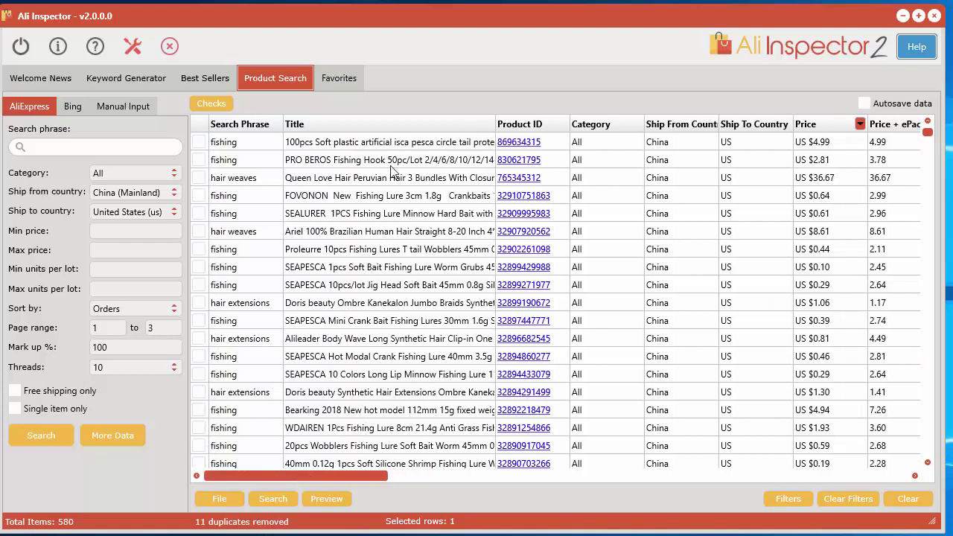
click(391, 143)
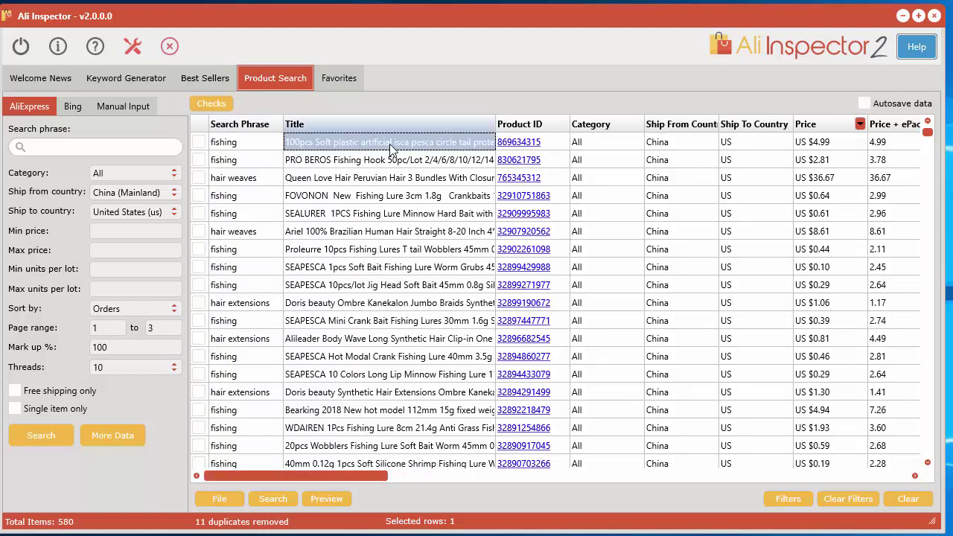
Open the 100pcs soft plastic grub lure listing in Chrome and view its fifth product photo.
click(516, 144)
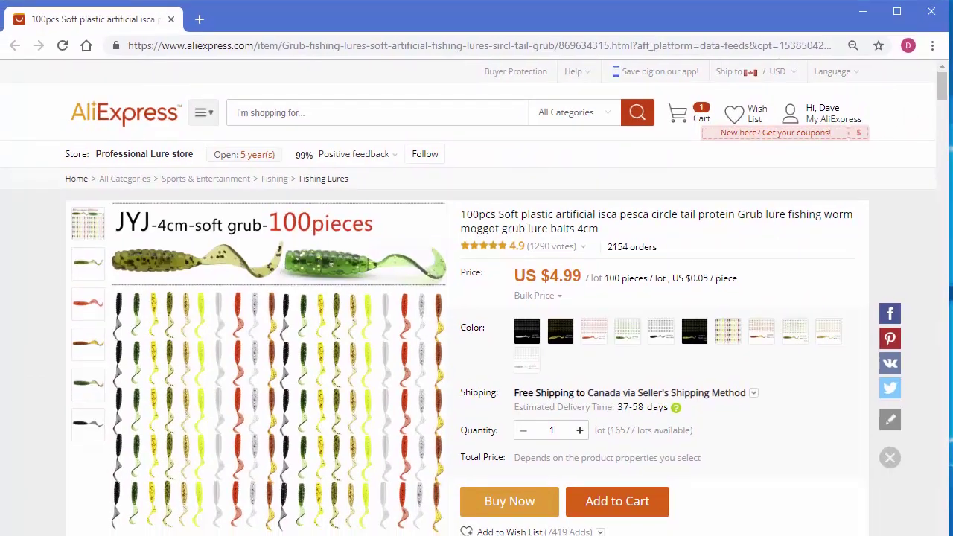
drag(942, 85, 942, 101)
click(88, 243)
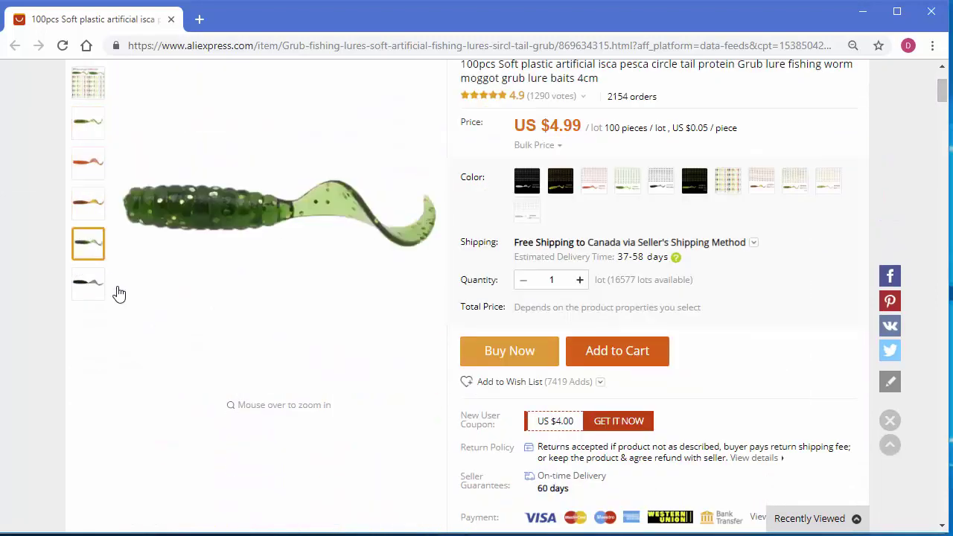
drag(942, 90, 942, 123)
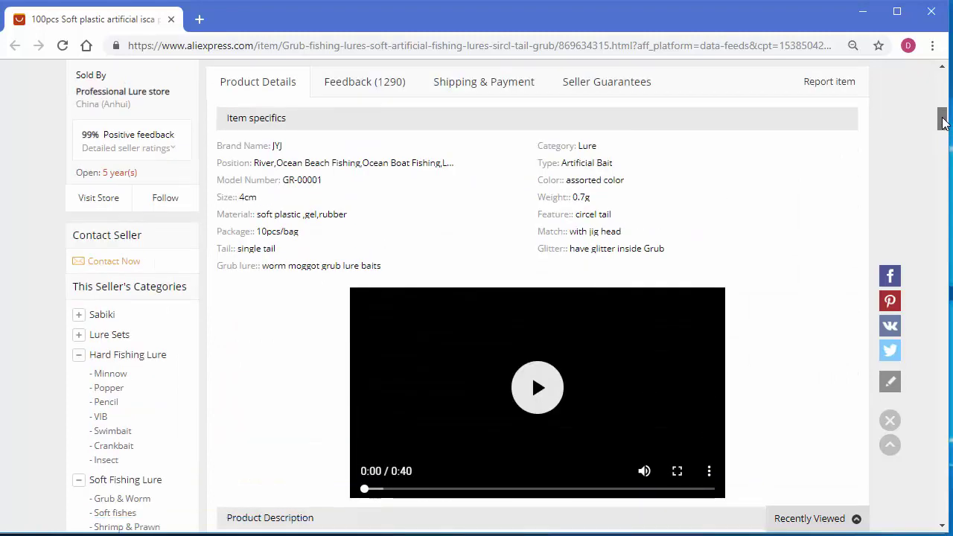
Scroll through the listing's item specifics, description and feedback, then return to the top.
scroll(942, 123, down, 6)
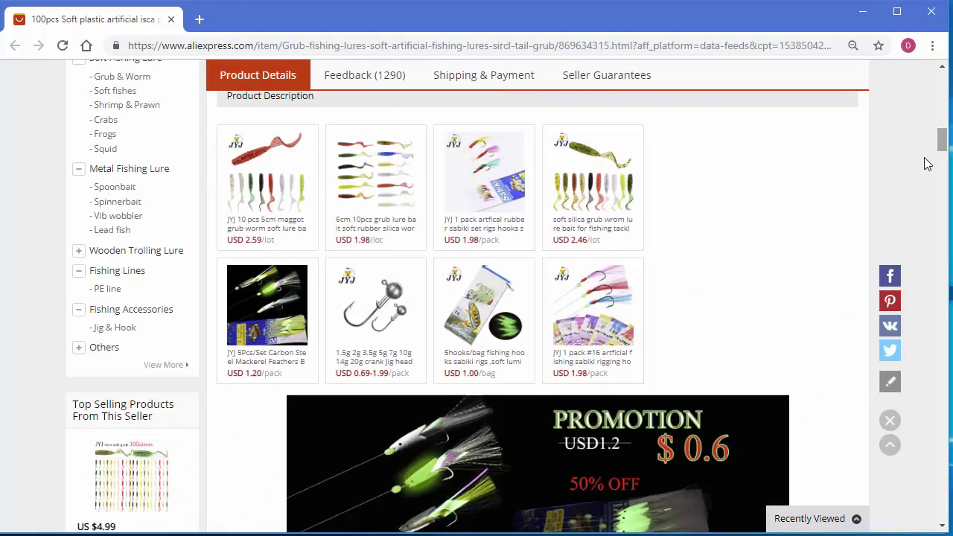
scroll(768, 342, down, 6)
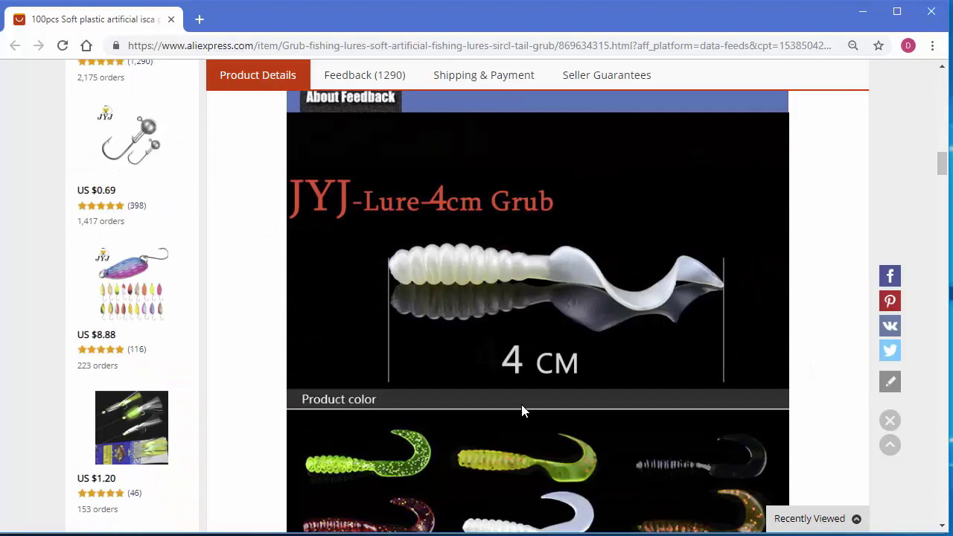
scroll(522, 413, down, 10)
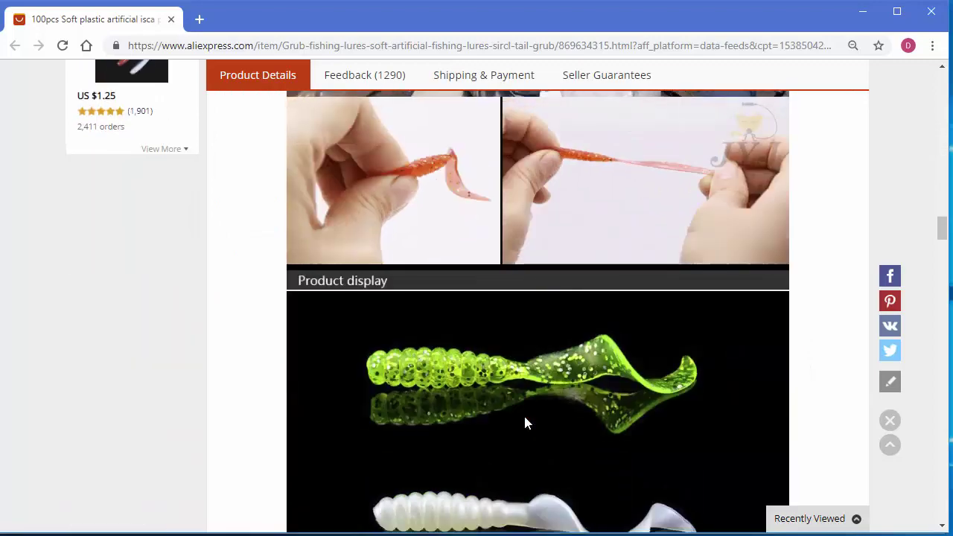
scroll(524, 422, down, 15)
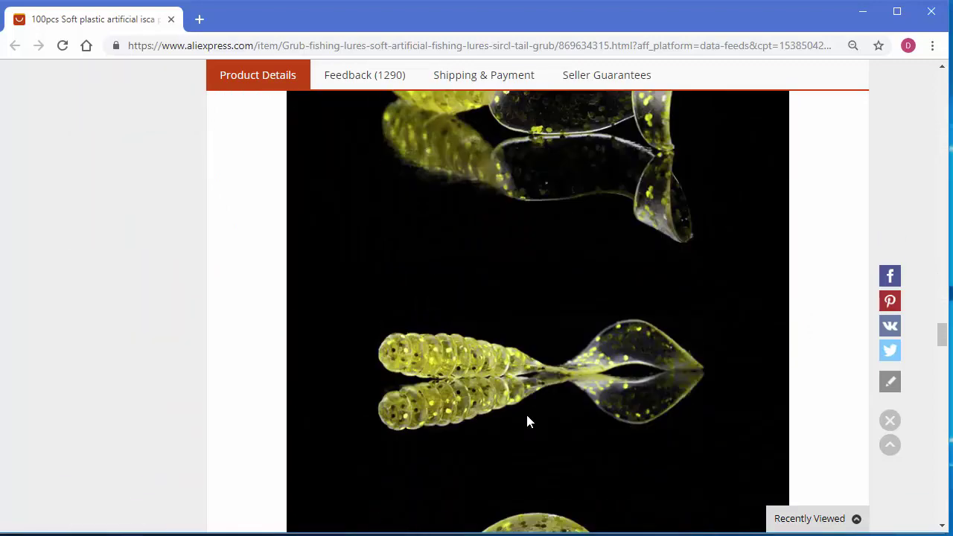
scroll(525, 421, down, 15)
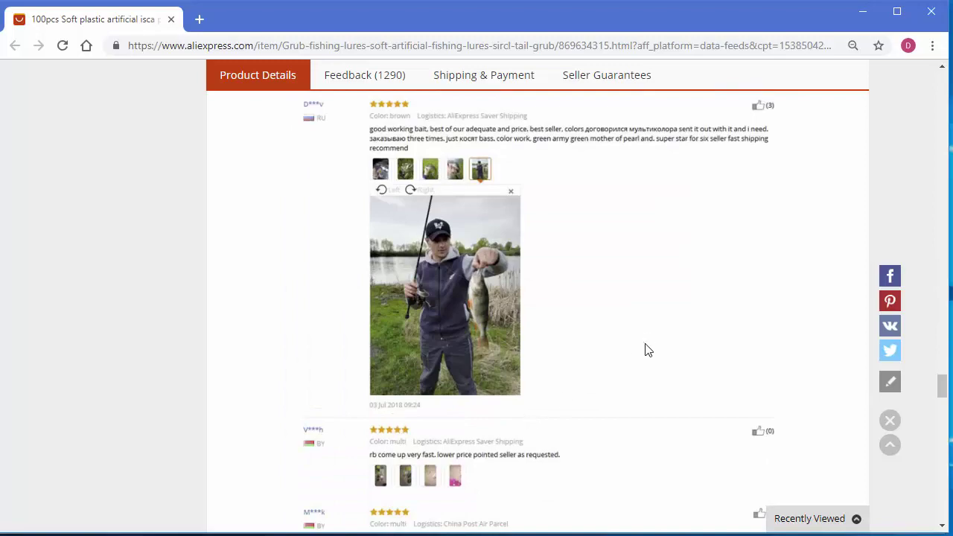
scroll(631, 426, down, 20)
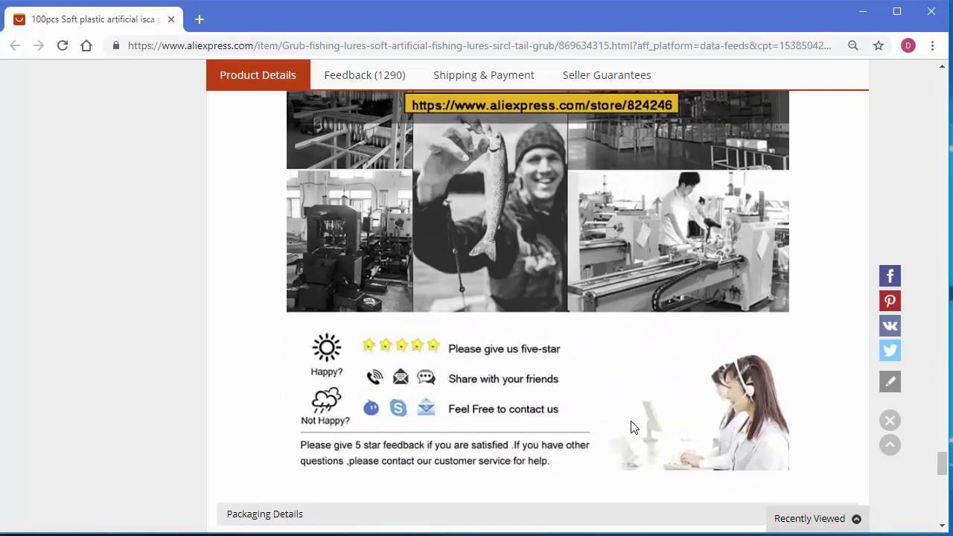
scroll(631, 427, down, 4)
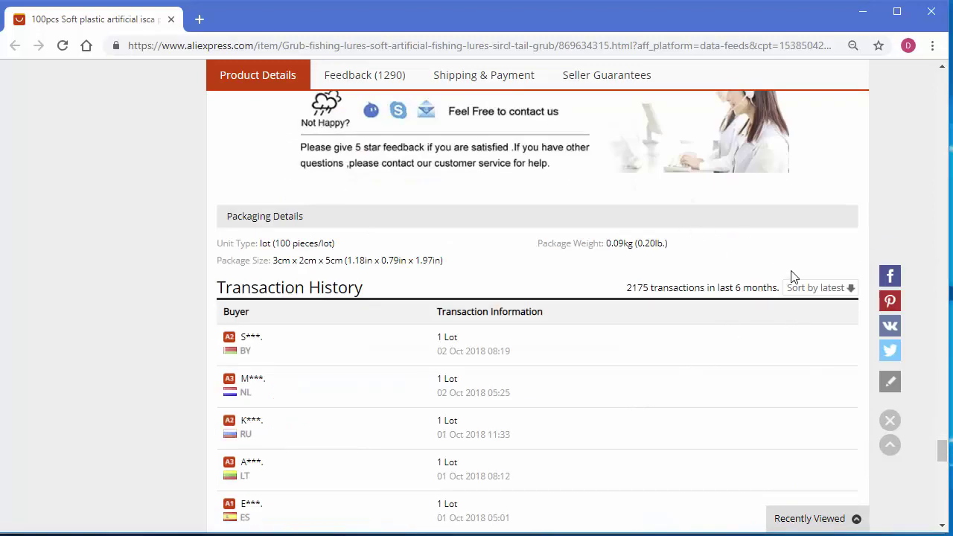
scroll(793, 283, up, 5)
drag(944, 435, 943, 88)
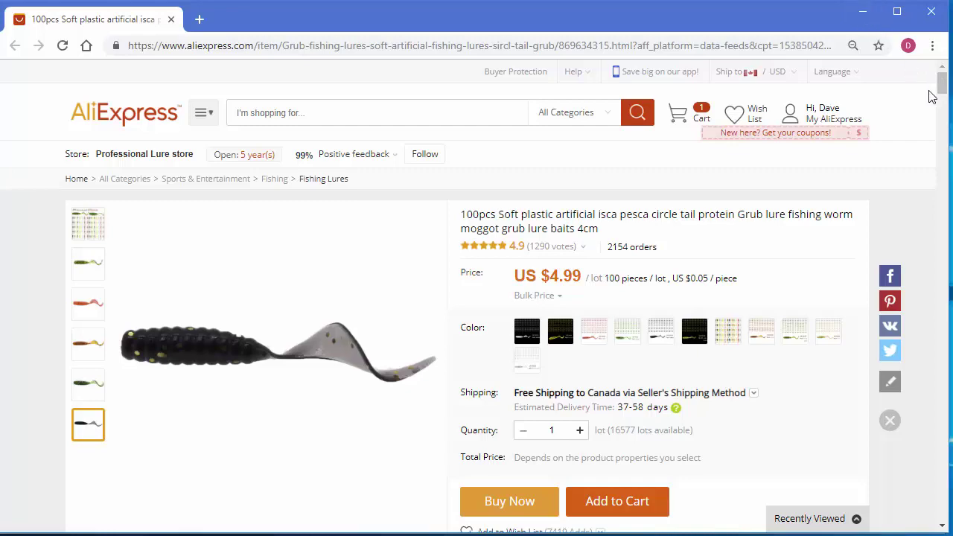
mouse_move(942, 97)
mouse_down()
mouse_move(944, 119)
mouse_move(943, 81)
mouse_up()
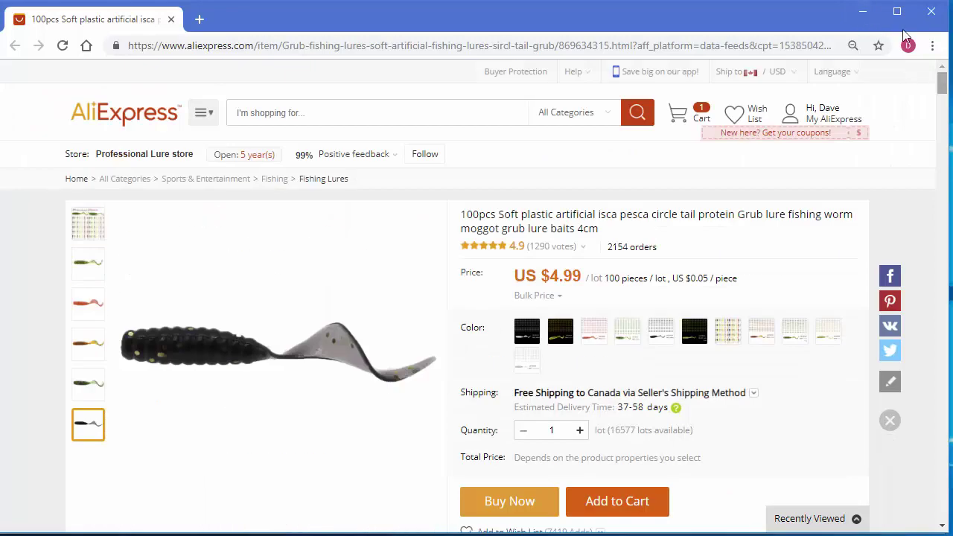
Minimize Chrome and tick the first product, the grub lure, in the search results.
click(863, 12)
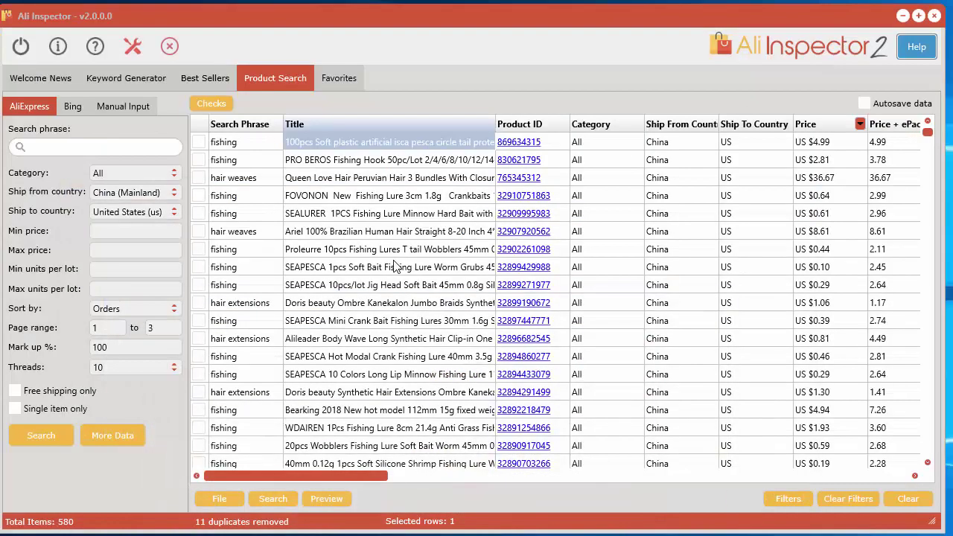
click(202, 148)
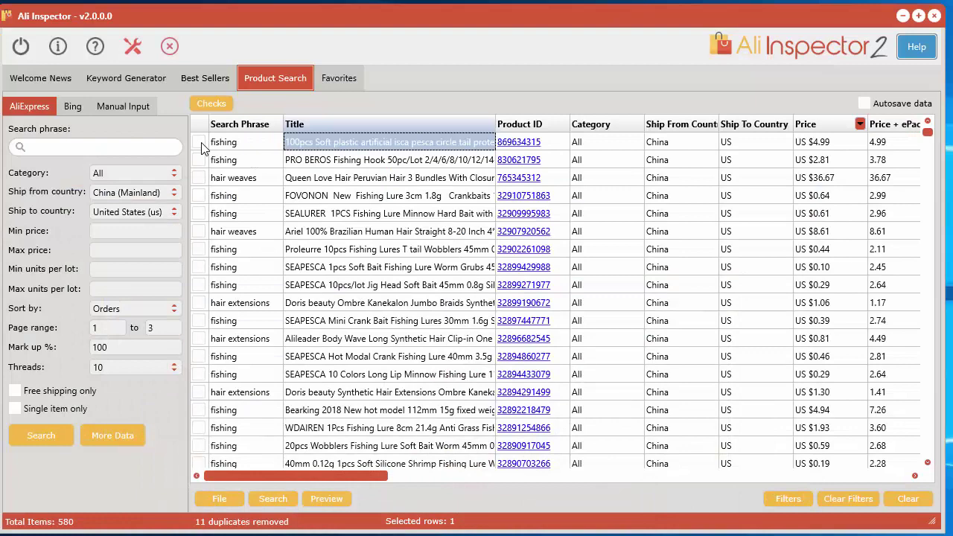
click(199, 143)
Open Export > Download product(s) images & description for it and enlarge the dialog to see full URLs.
right_click(360, 148)
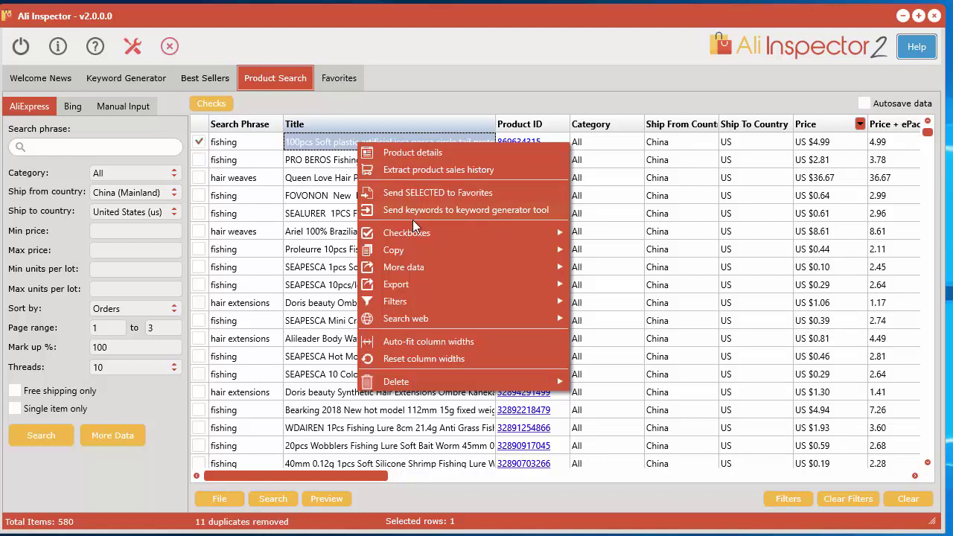
mouse_move(415, 284)
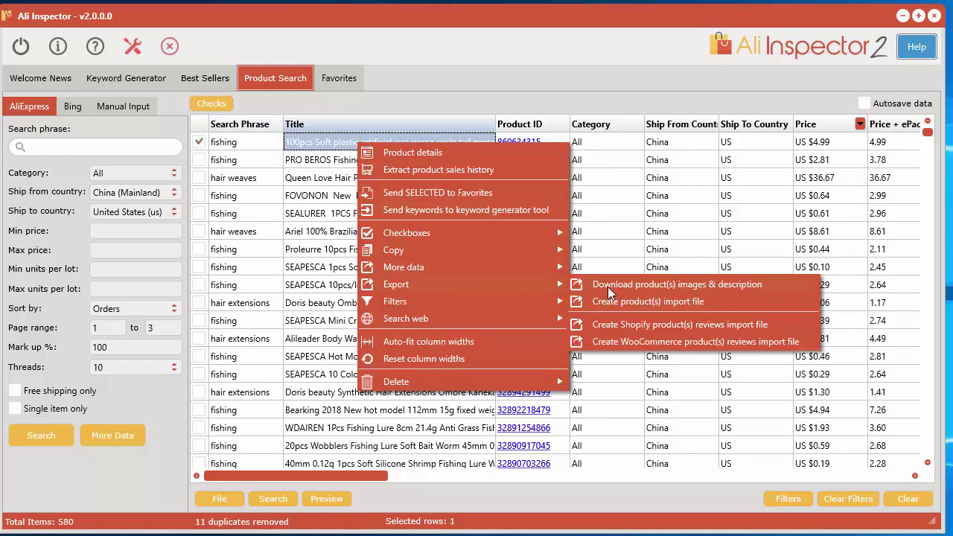
click(691, 287)
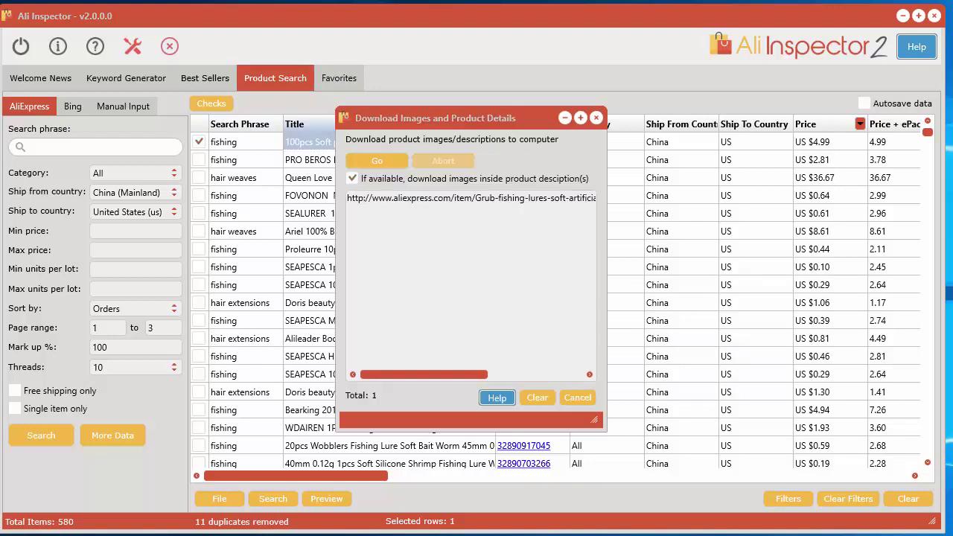
drag(432, 114, 425, 108)
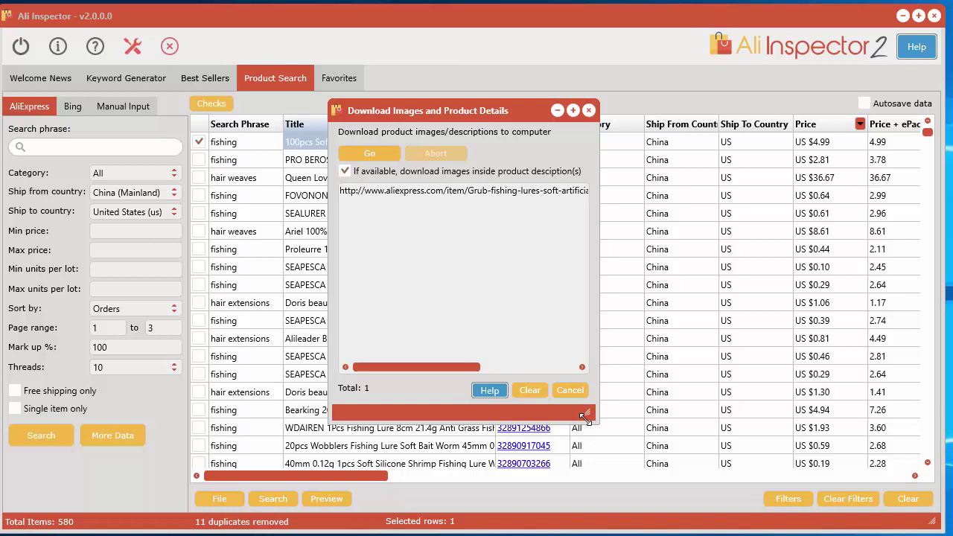
click(573, 110)
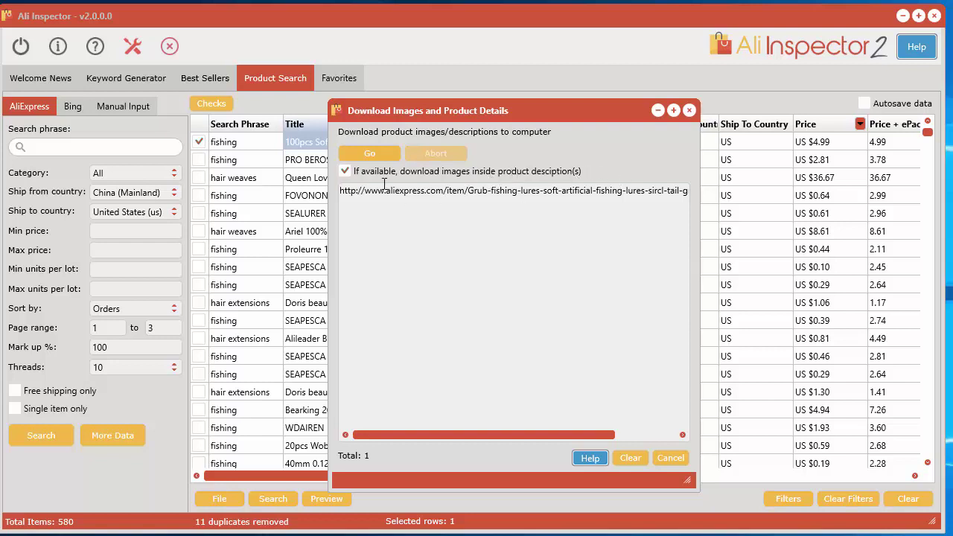
drag(387, 434, 356, 439)
Cancel the download dialog and tick products 2–4, including the FOVONON fishing lure.
click(667, 457)
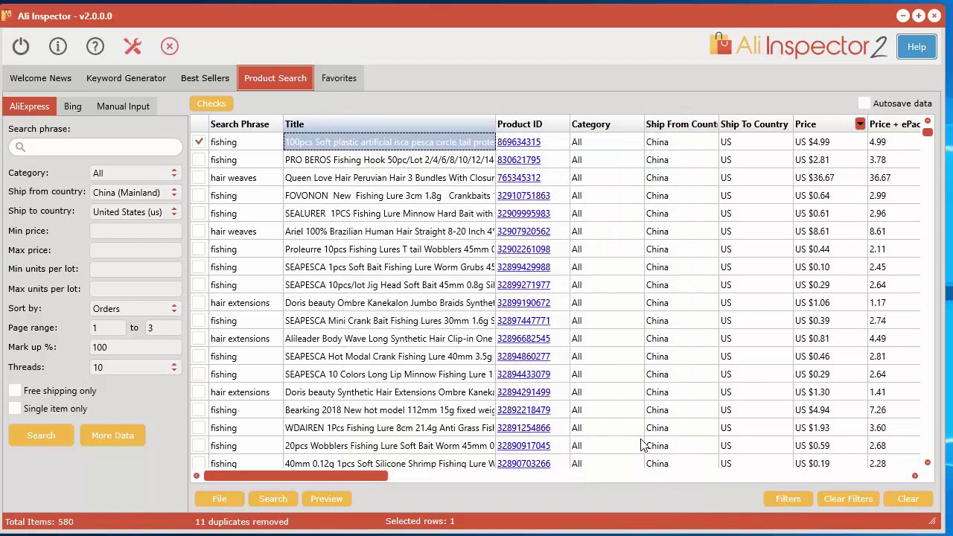
click(198, 160)
click(199, 177)
click(199, 197)
Set up Download product(s) images & description for the four ticked products and start it with Go.
right_click(321, 171)
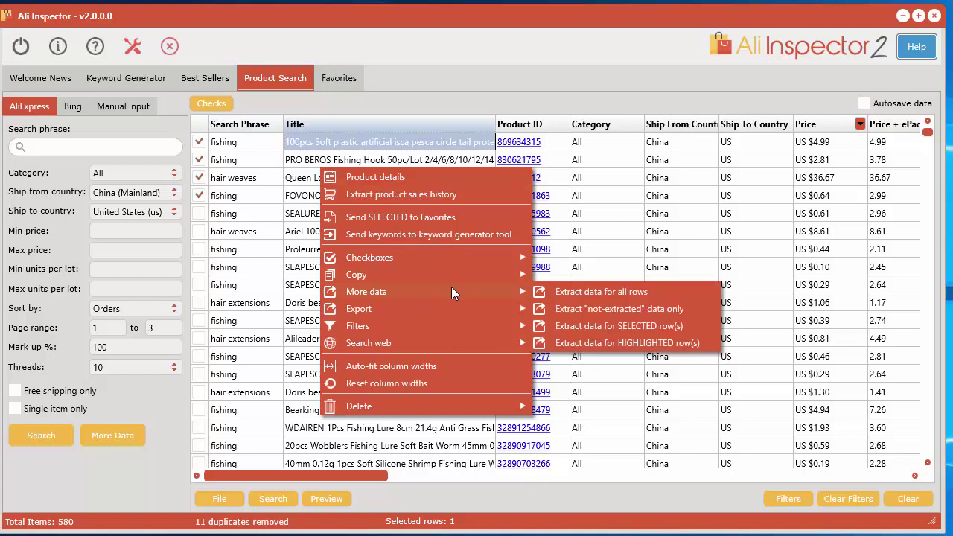
mouse_move(447, 313)
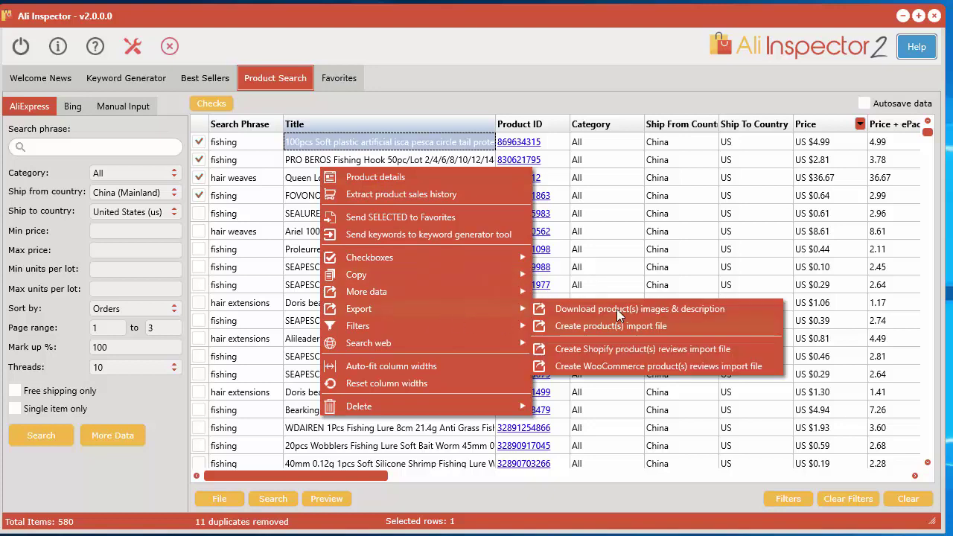
click(637, 310)
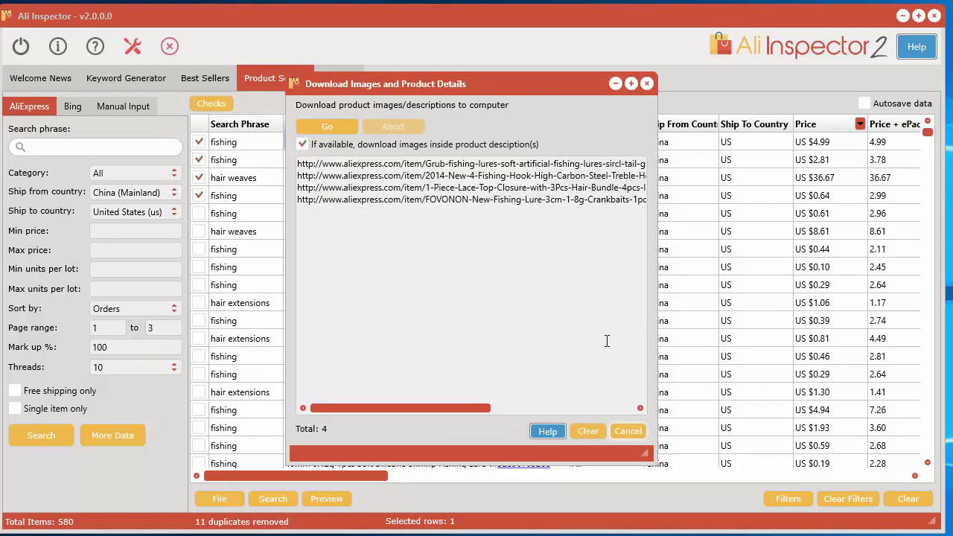
click(332, 129)
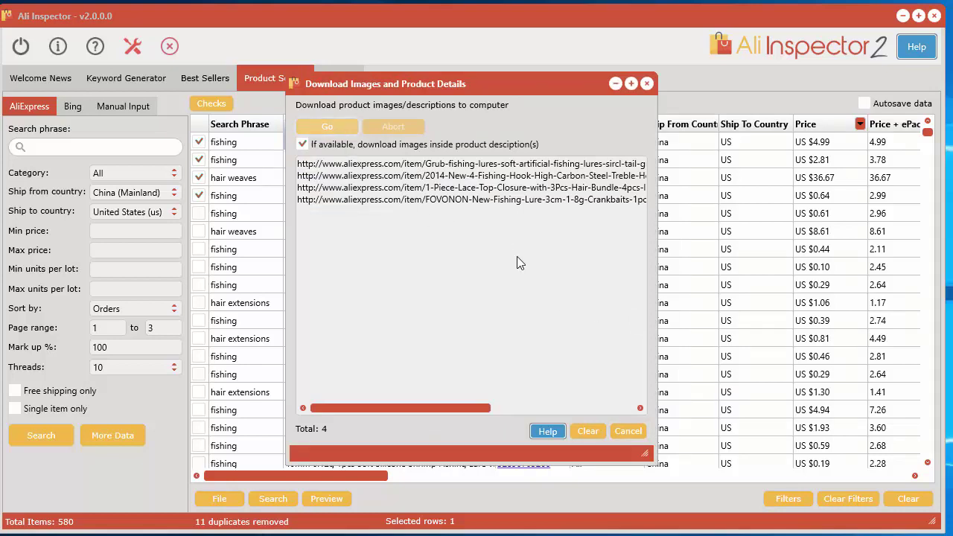
Create a new 'products' folder inside Saved and select it as the download destination.
drag(782, 111, 596, 46)
click(227, 90)
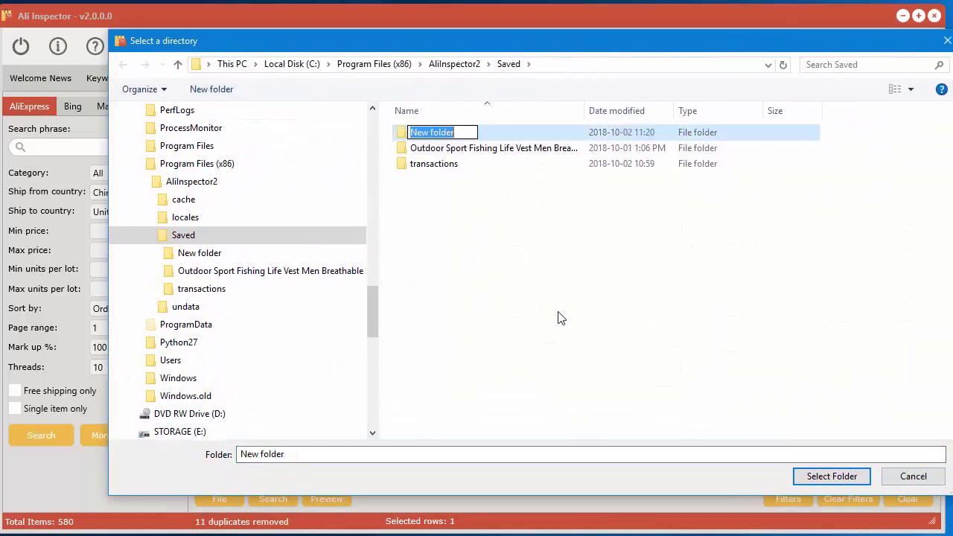
text(products)
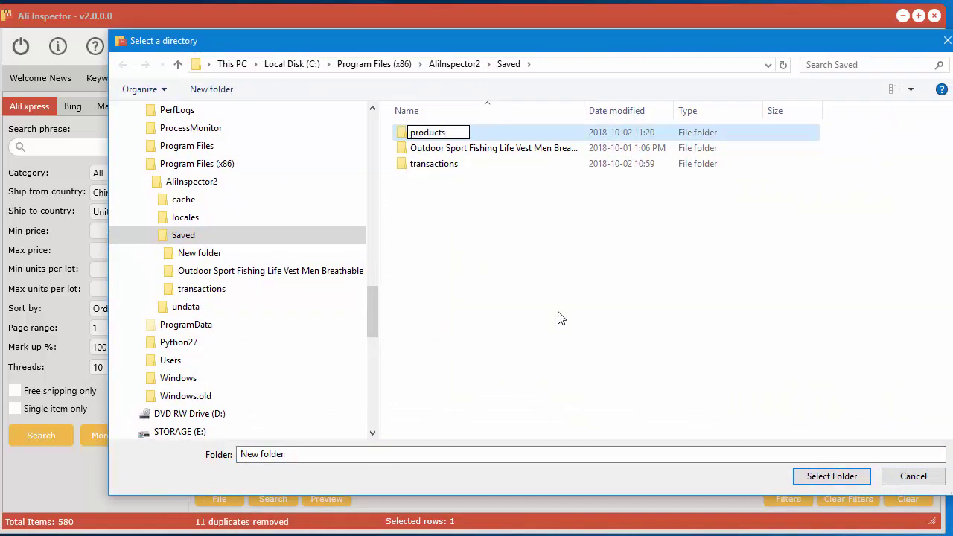
key(Return)
key(Return)
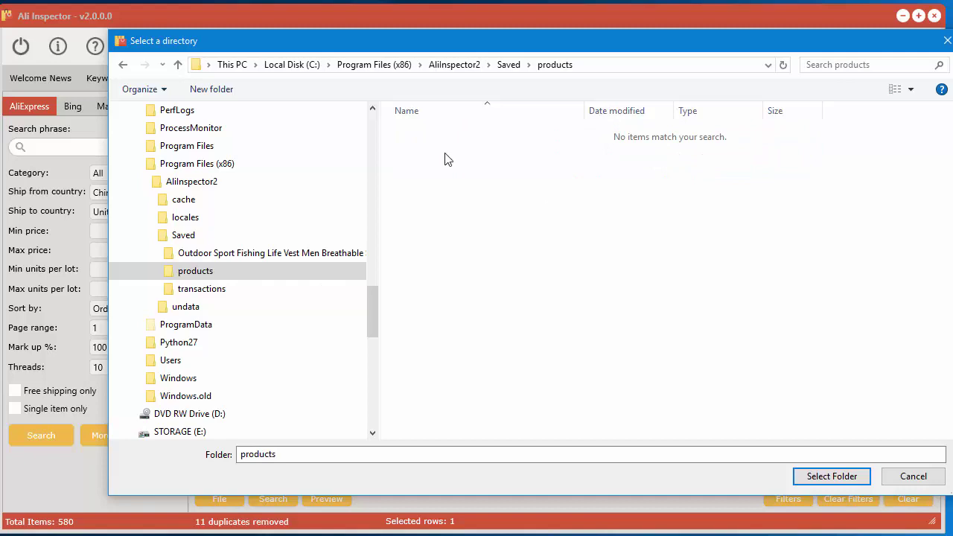
click(834, 479)
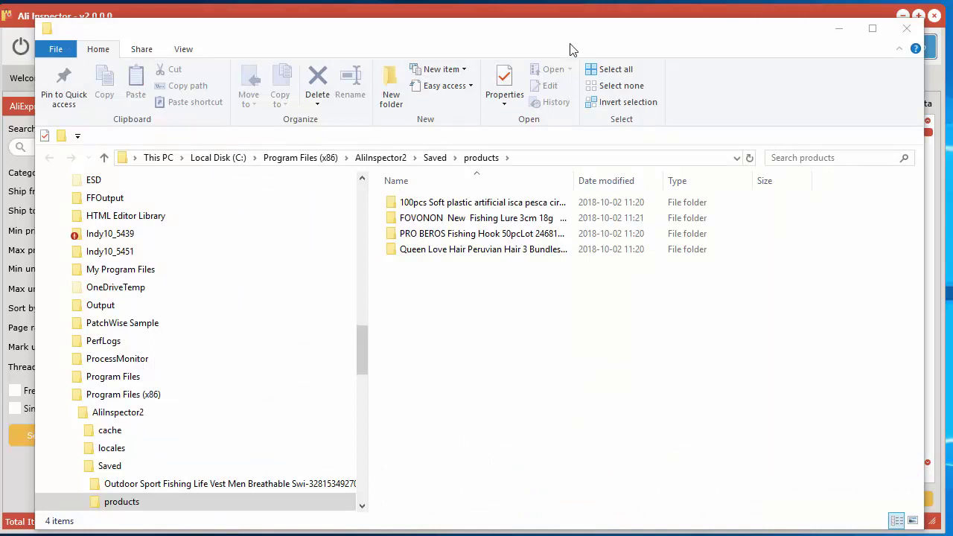
Widen the Name column in the products folder and open the 100pcs soft plastic lure folder.
drag(562, 32, 535, 18)
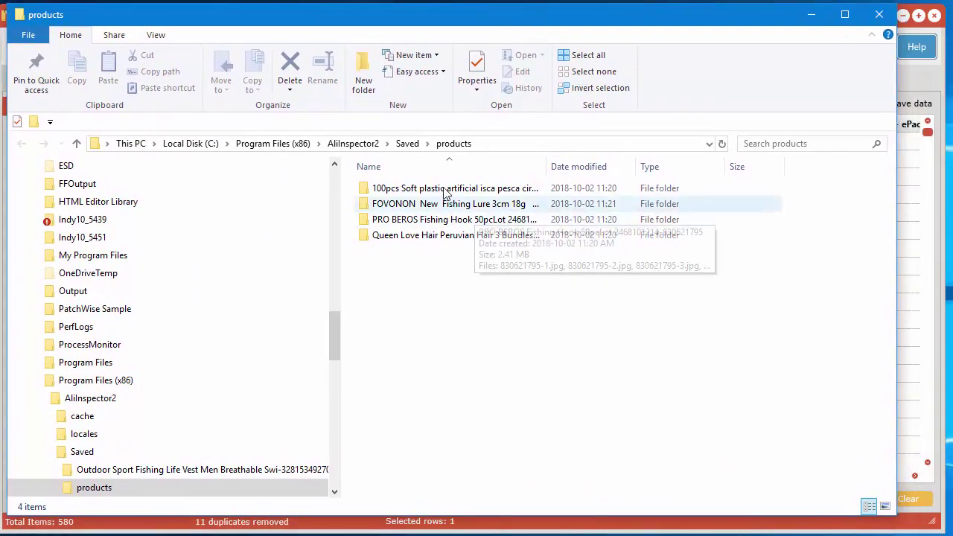
drag(549, 172, 663, 174)
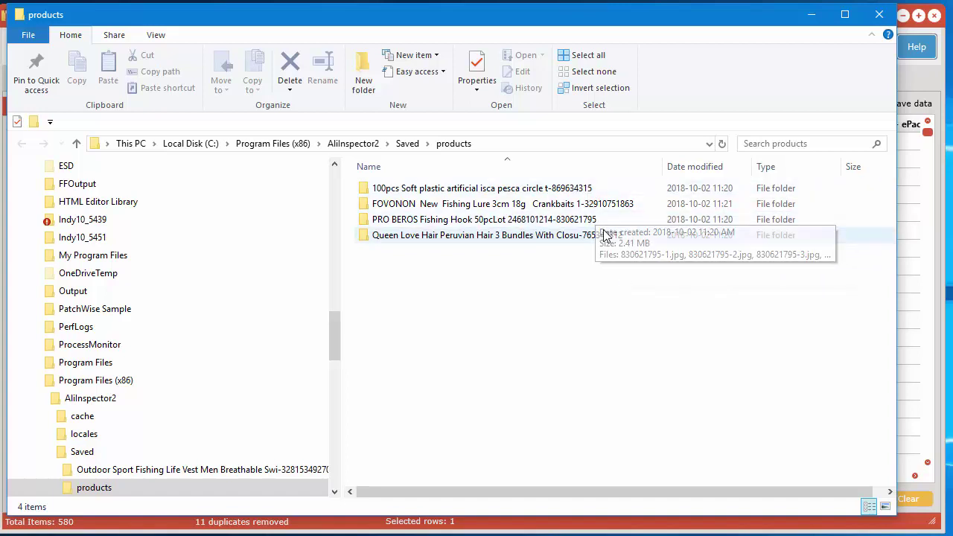
double_click(471, 189)
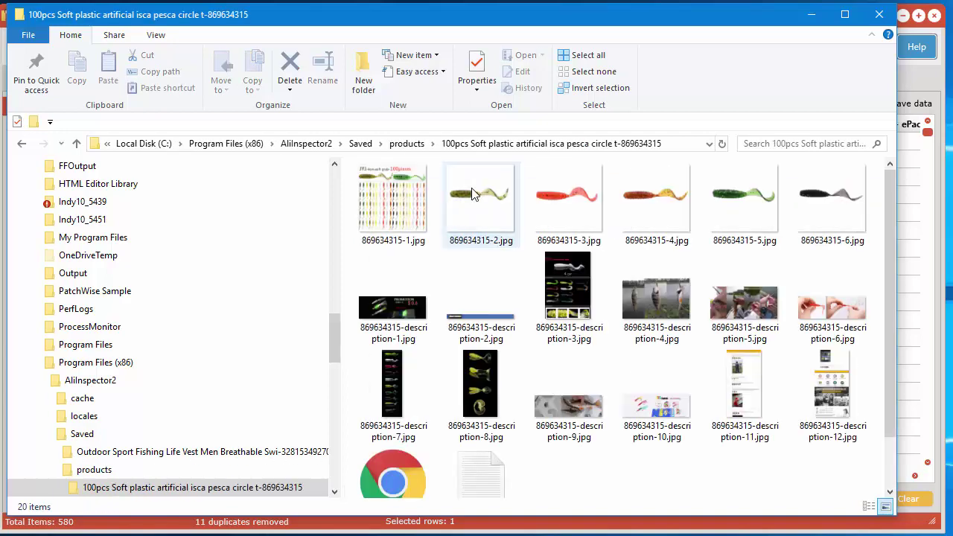
Show the lure folder's files in Details view with full names and enlarge the Explorer window.
scroll(884, 301, down, 2)
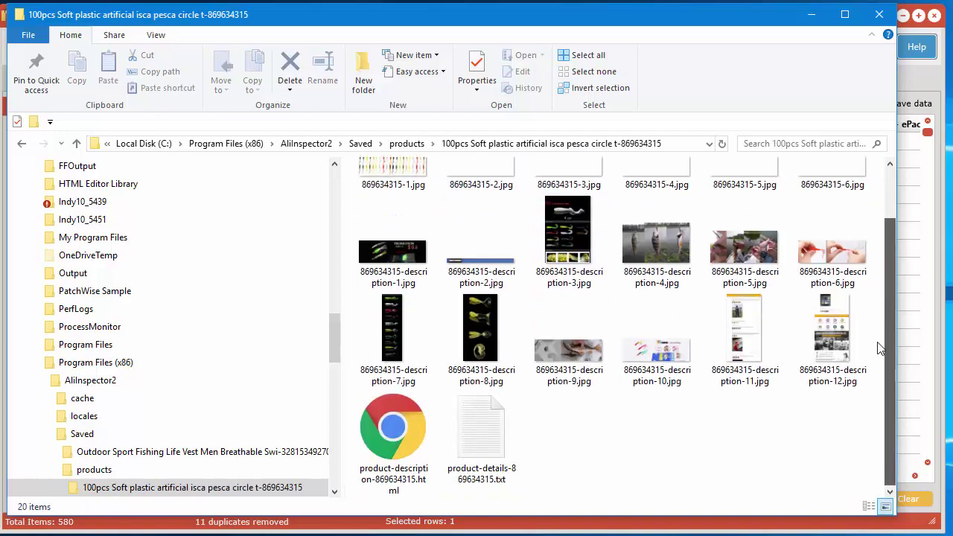
click(868, 507)
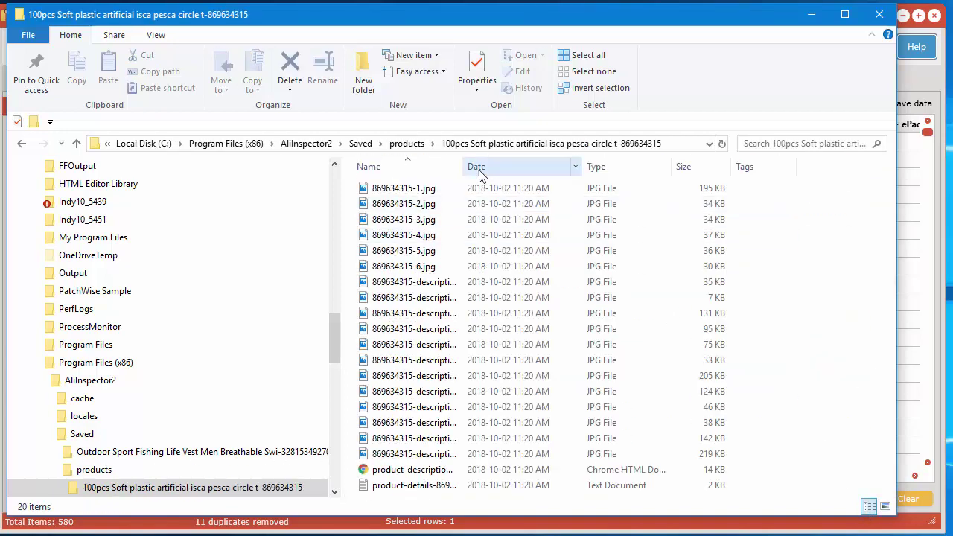
drag(463, 173, 531, 176)
drag(613, 19, 618, 0)
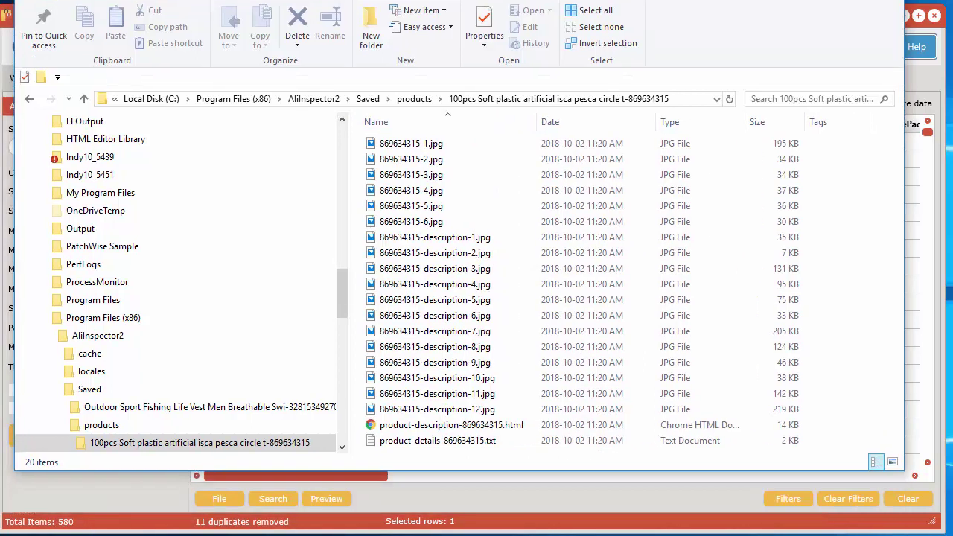
drag(900, 465, 950, 531)
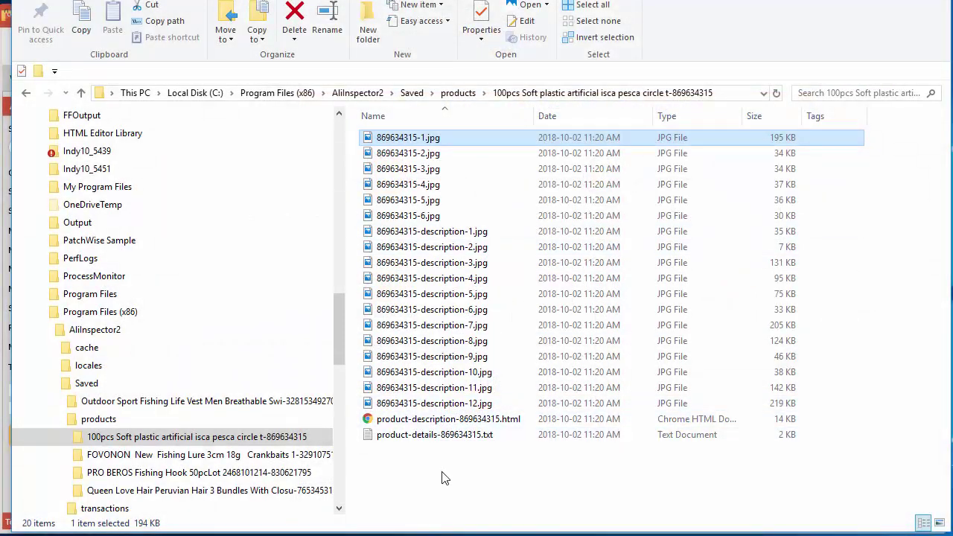
double_click(406, 434)
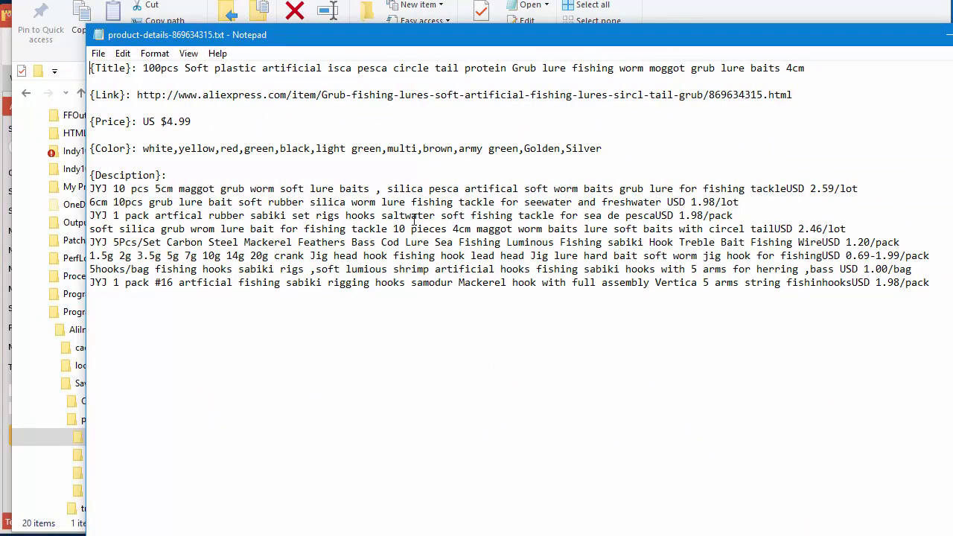
drag(102, 181, 384, 285)
click(384, 285)
drag(161, 192, 271, 298)
click(388, 295)
key(alt+F4)
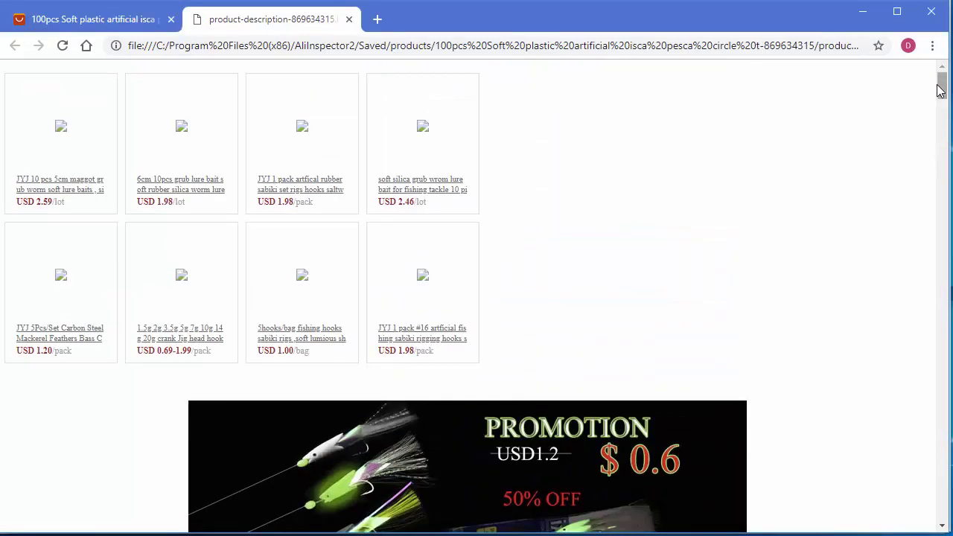
Scroll the 869634315 description page, close its tab, and minimize Chrome.
drag(942, 81, 930, 208)
scroll(588, 99, down, 5)
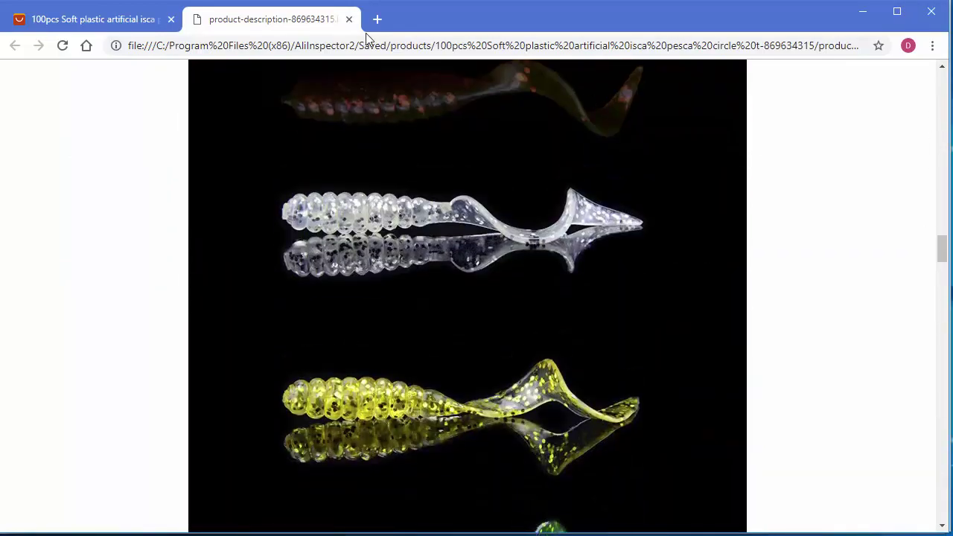
click(348, 19)
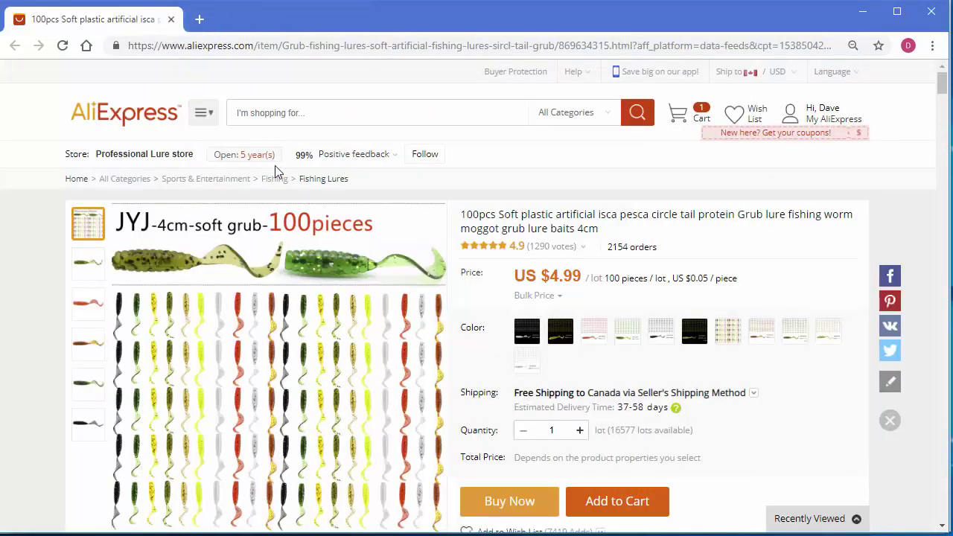
click(859, 14)
Open the FOVONON folder's product description HTML in Chrome, then return to Explorer.
click(149, 454)
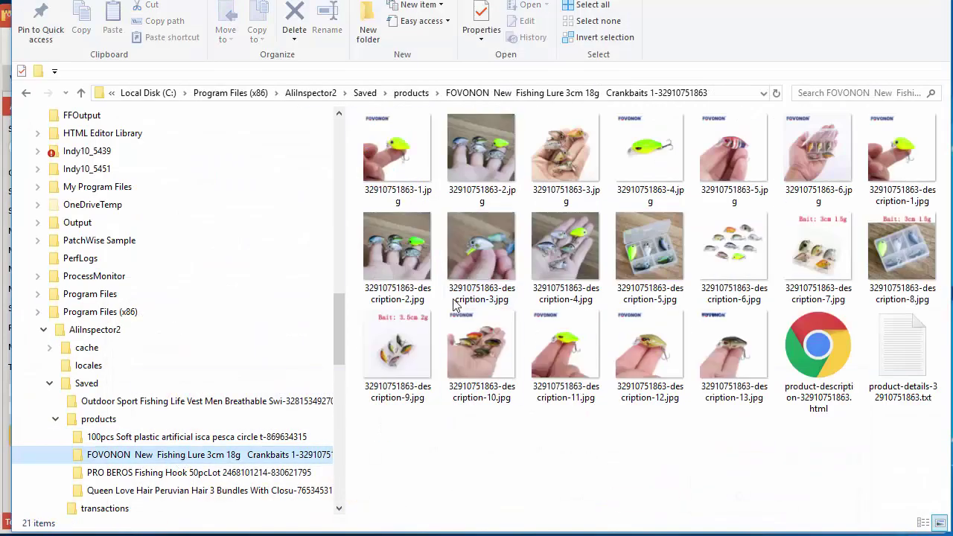
double_click(801, 360)
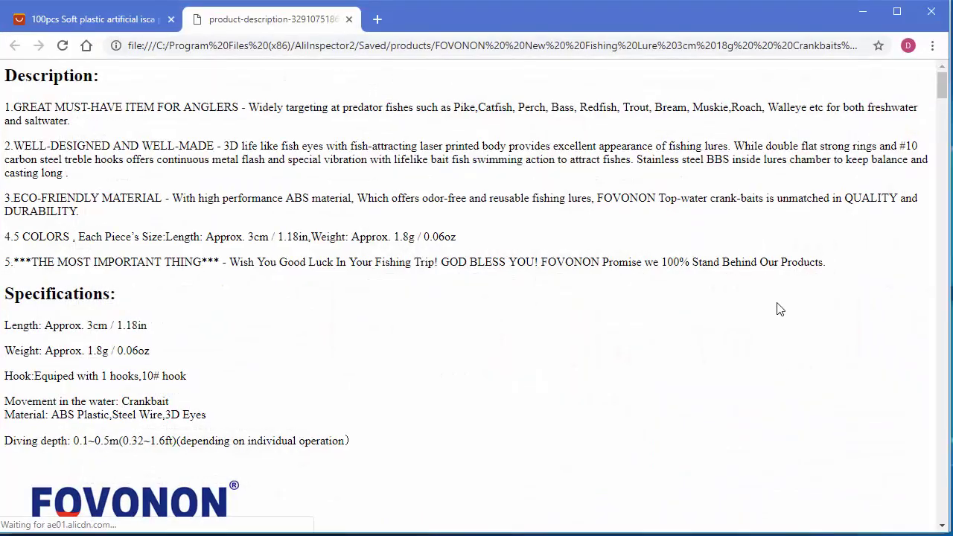
mouse_move(941, 85)
mouse_down()
mouse_move(942, 512)
mouse_move(942, 93)
mouse_up()
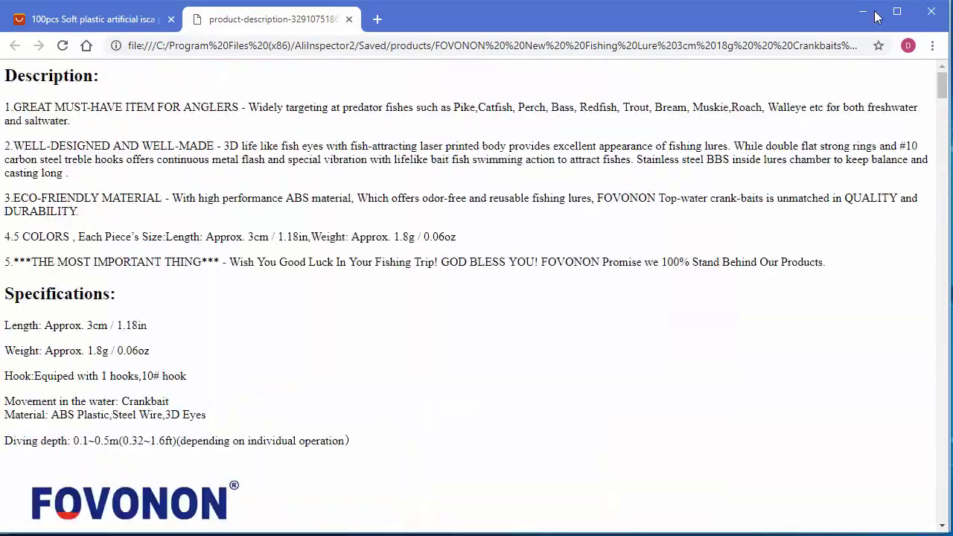
key(alt+Tab)
Open the PRO BEROS Fishing Hook description HTML, then return to a restored Explorer window.
click(255, 472)
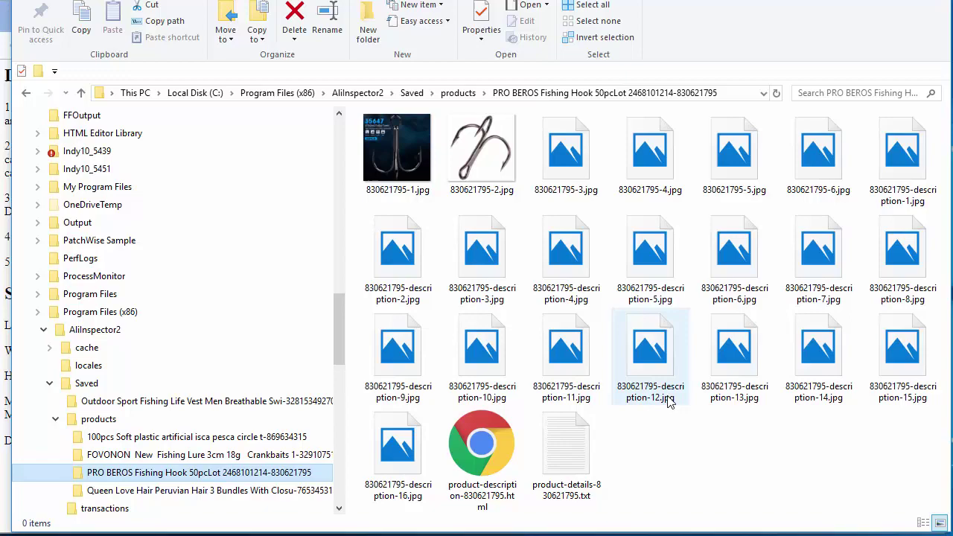
double_click(491, 434)
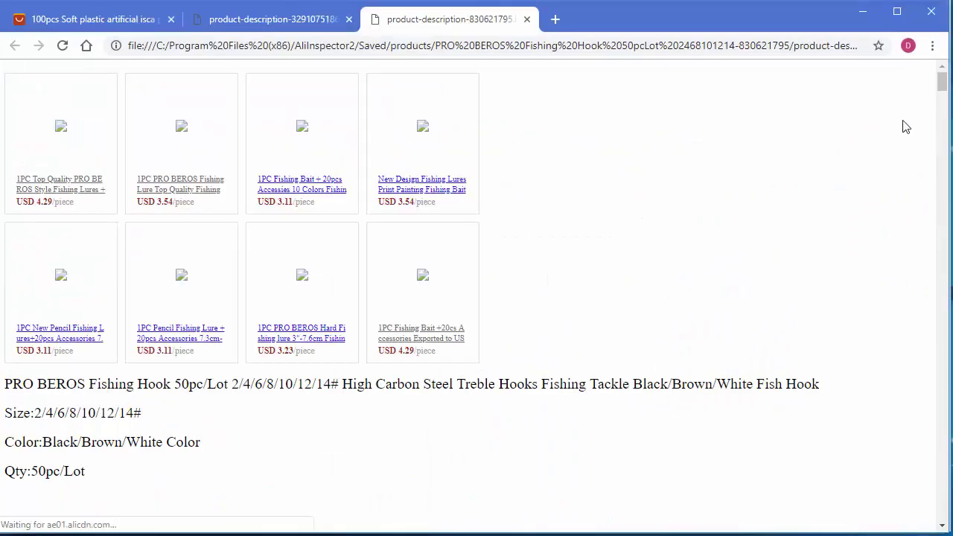
drag(943, 83, 848, 62)
key(alt+Tab)
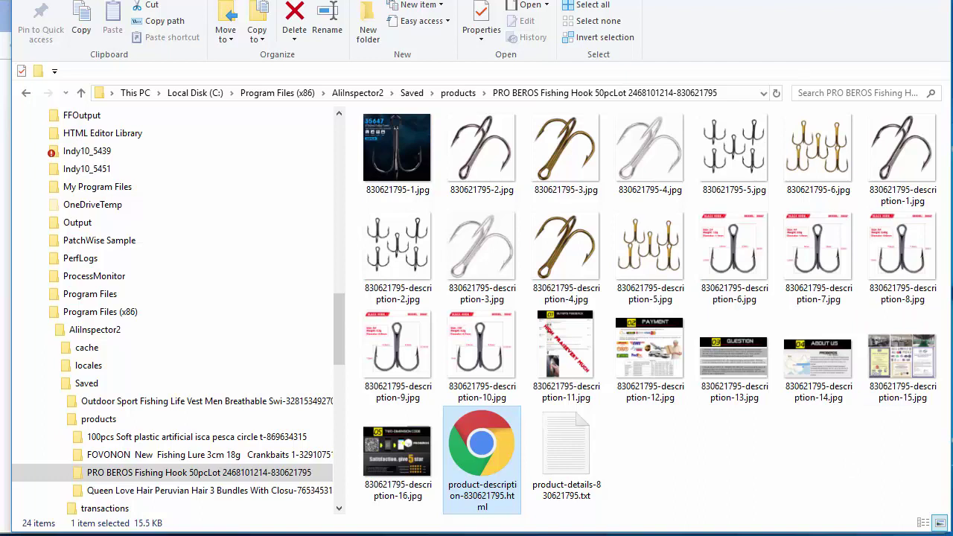
key(super+Up)
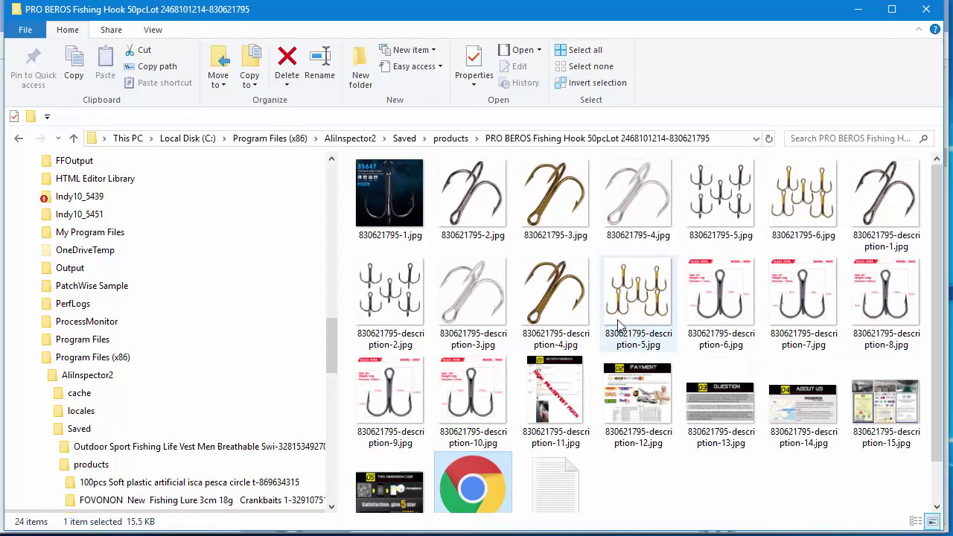
scroll(327, 340, down, 2)
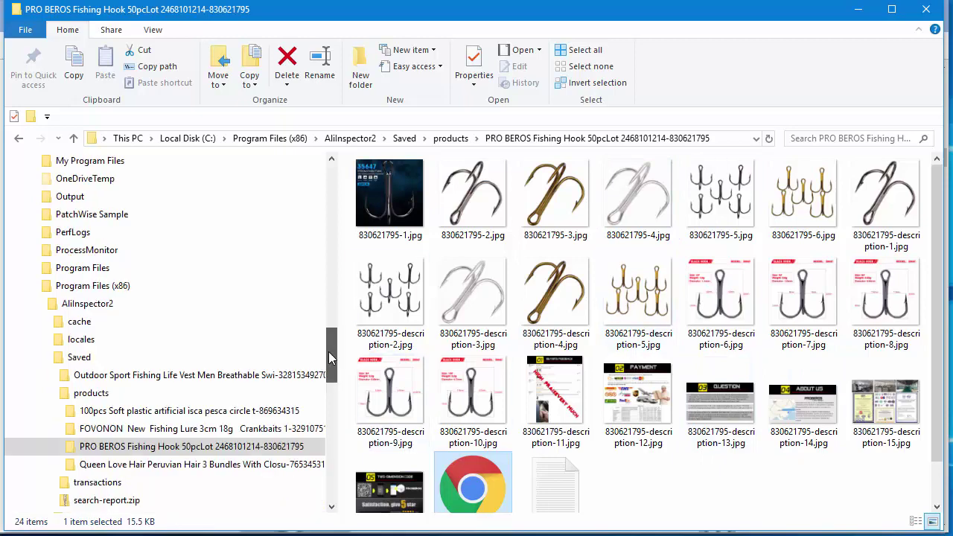
Open the Queen Love Hair folder's product-details-765345312.txt in Notepad.
click(184, 444)
scroll(625, 314, down, 2)
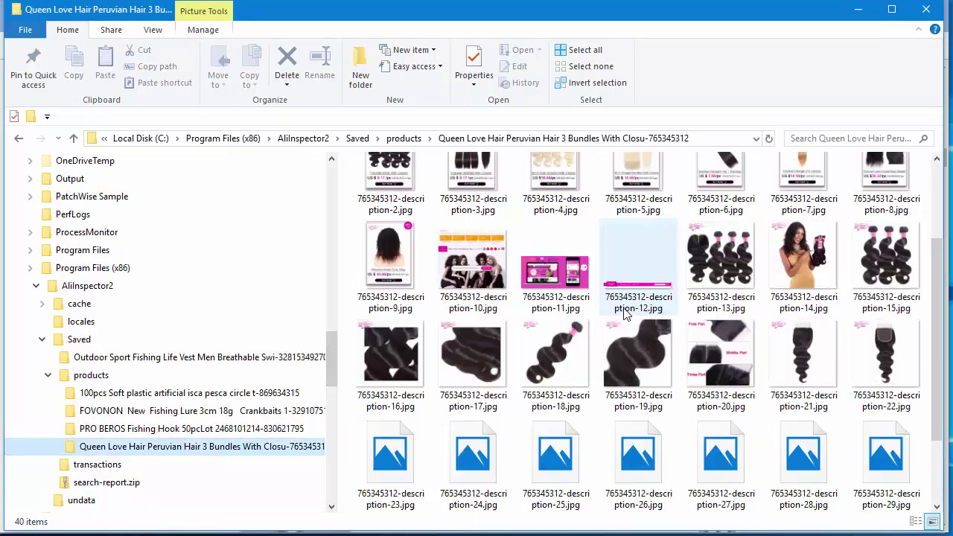
scroll(625, 314, down, 2)
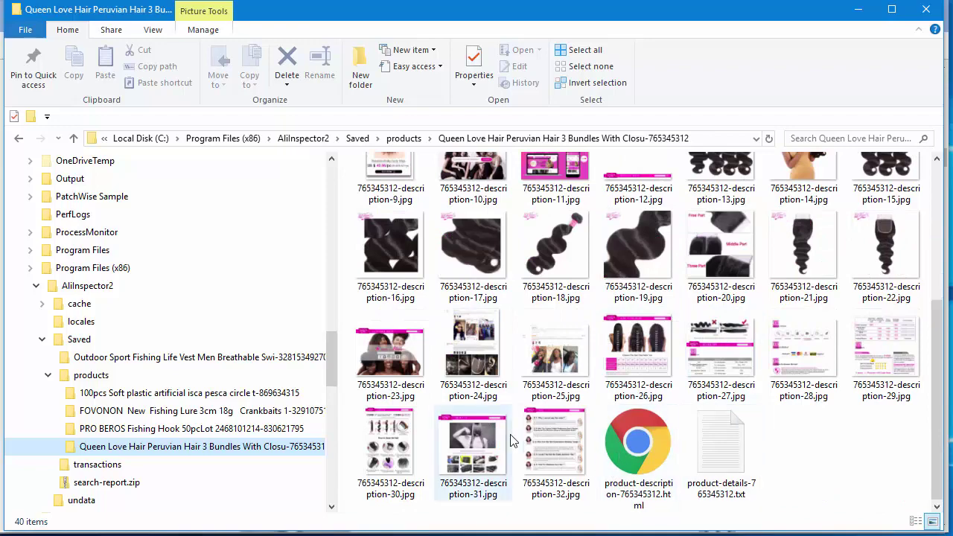
double_click(718, 457)
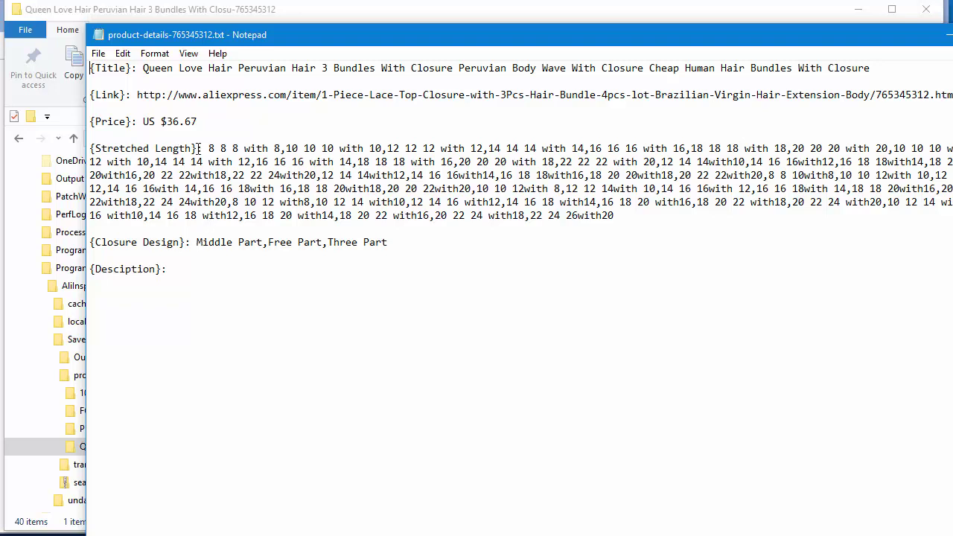
Highlight the Stretched Length, Closure Design and Desciption labels, then reposition Notepad.
drag(198, 148, 87, 147)
drag(191, 243, 102, 255)
drag(176, 276, 91, 270)
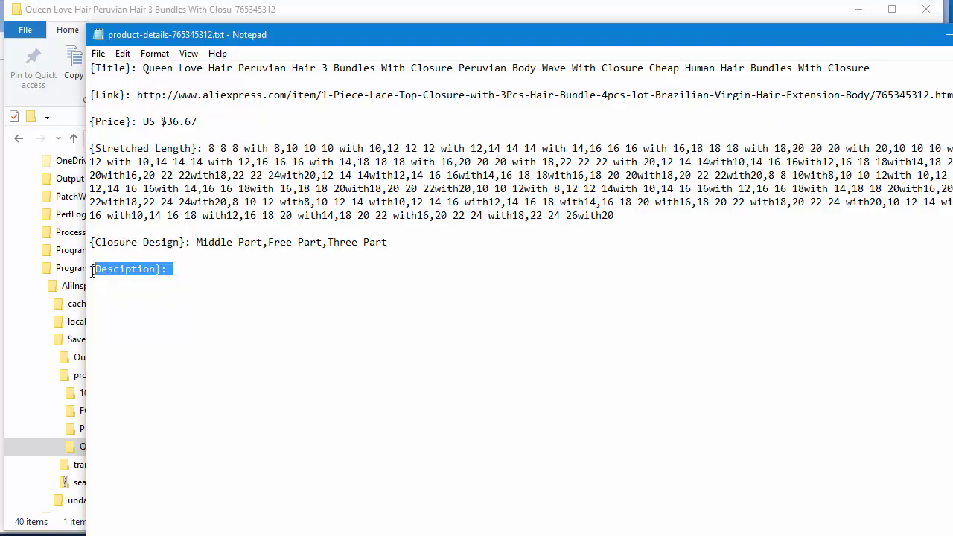
click(205, 278)
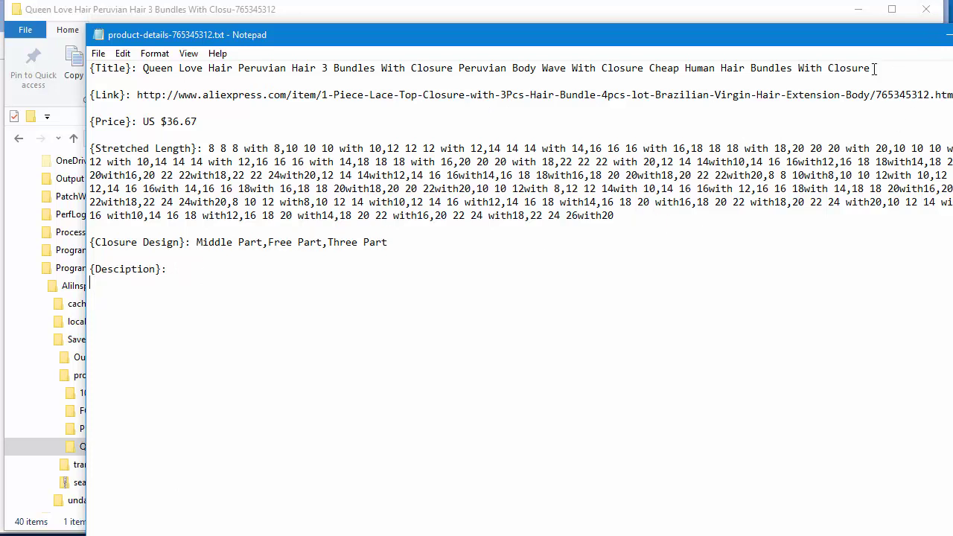
drag(827, 43, 768, 21)
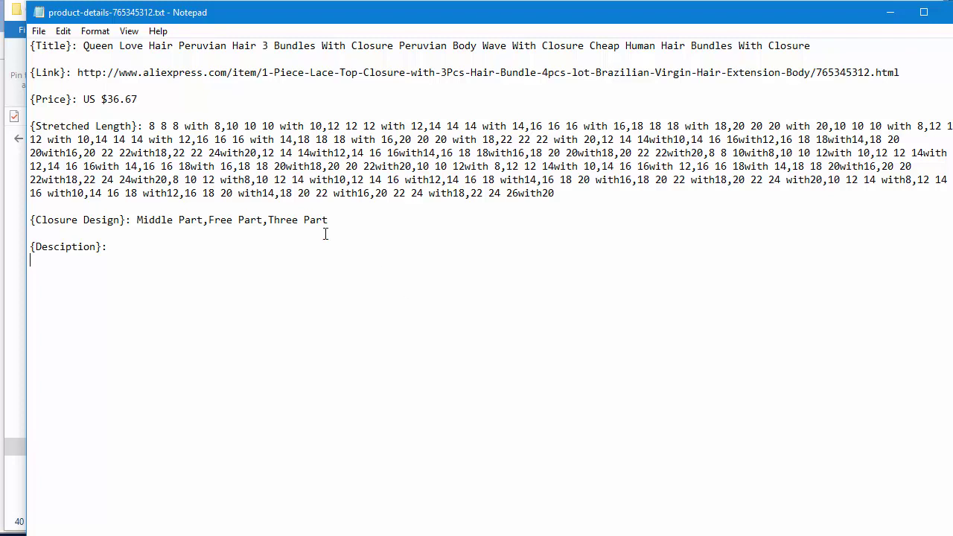
Copy the full Stretched Length size list and close the details file.
drag(134, 130, 39, 128)
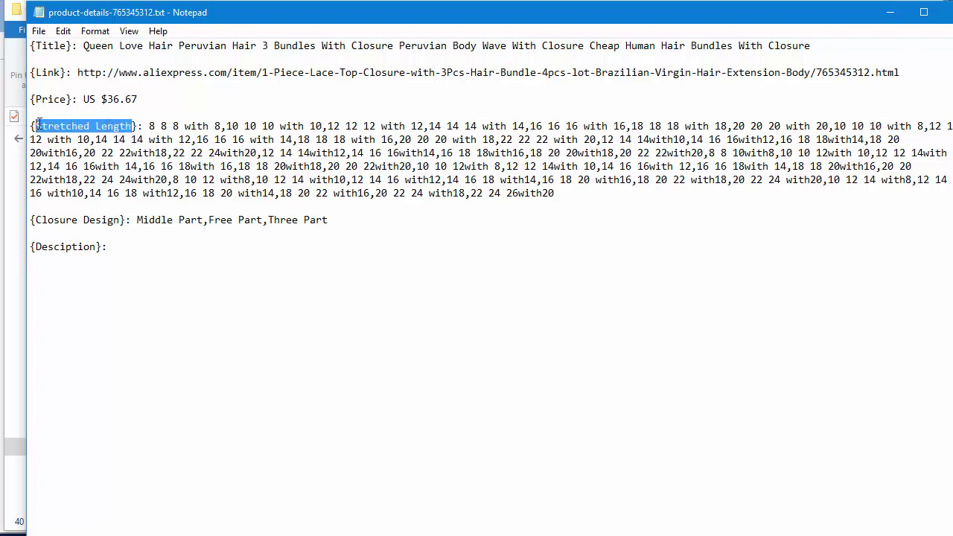
drag(582, 195, 153, 122)
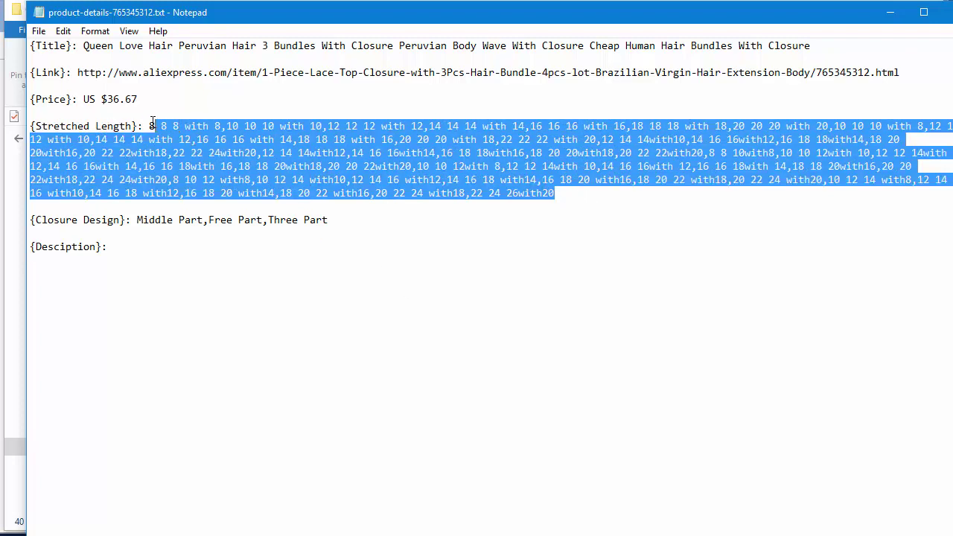
right_click(229, 153)
click(260, 198)
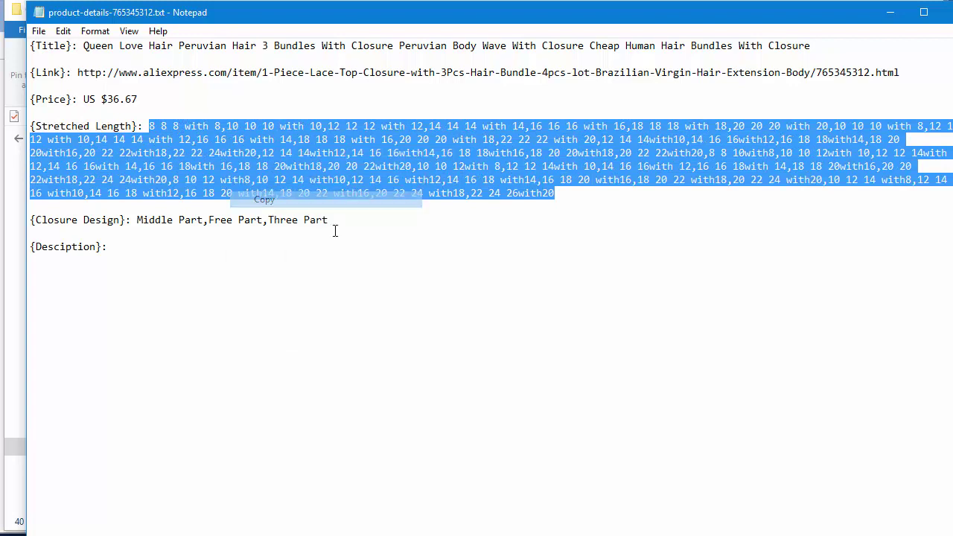
click(660, 264)
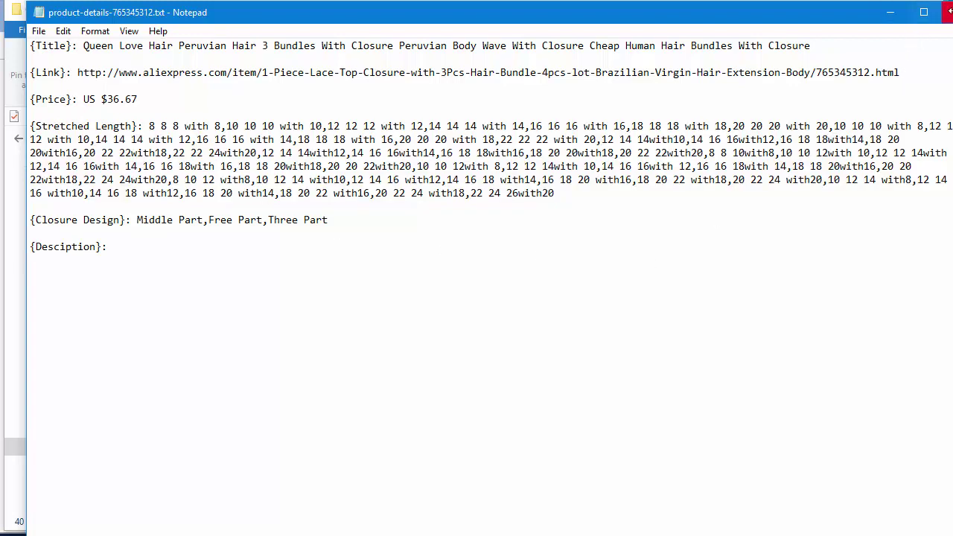
click(946, 12)
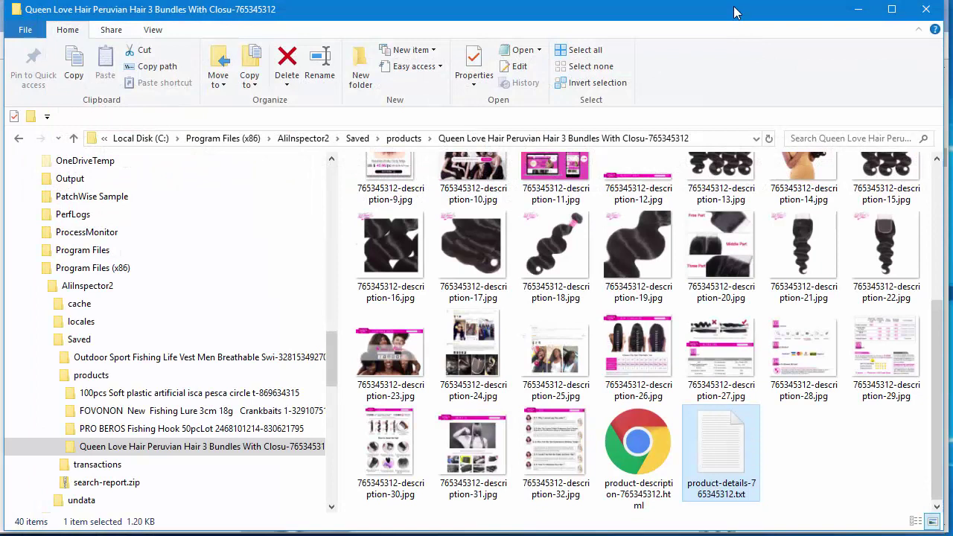
Browse the PRO BEROS and FOVONON product folders, then minimize File Explorer.
drag(734, 12, 740, 20)
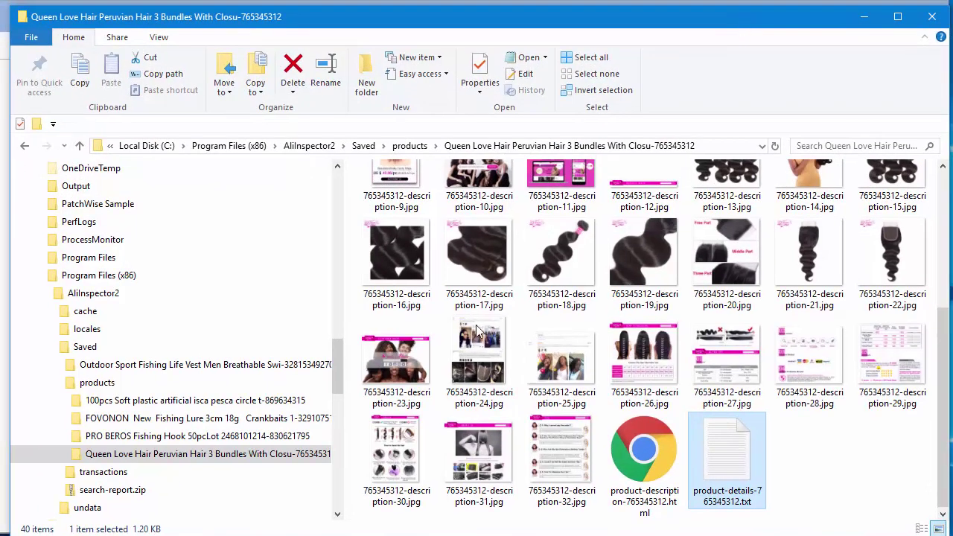
click(197, 438)
click(190, 418)
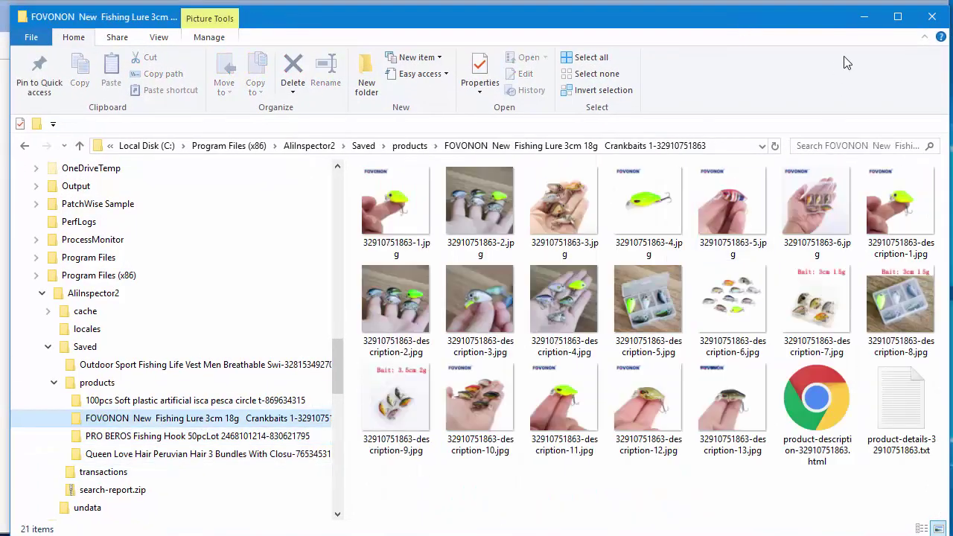
click(861, 16)
Bring Ali Inspector forward, view the 'Download product(s) images and description' window, then cancel it.
click(863, 9)
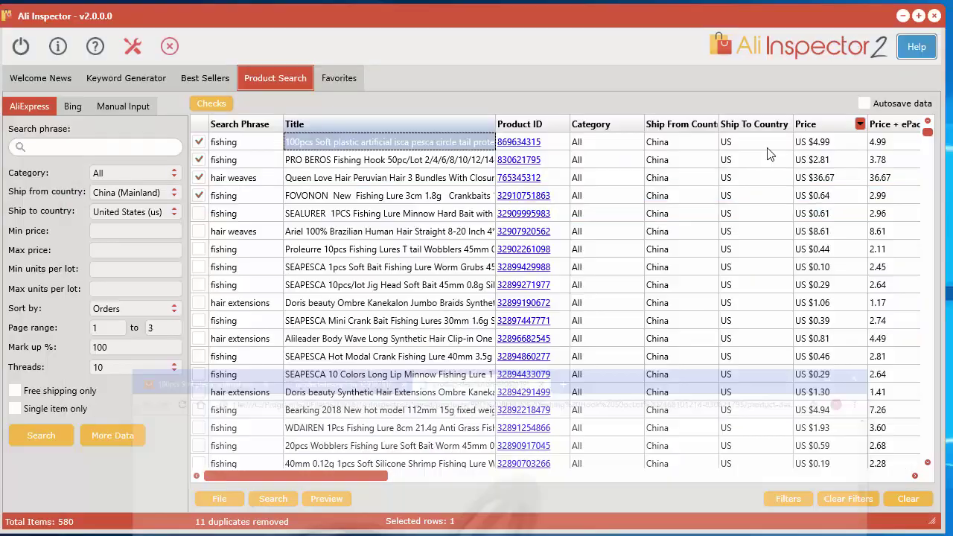
click(132, 47)
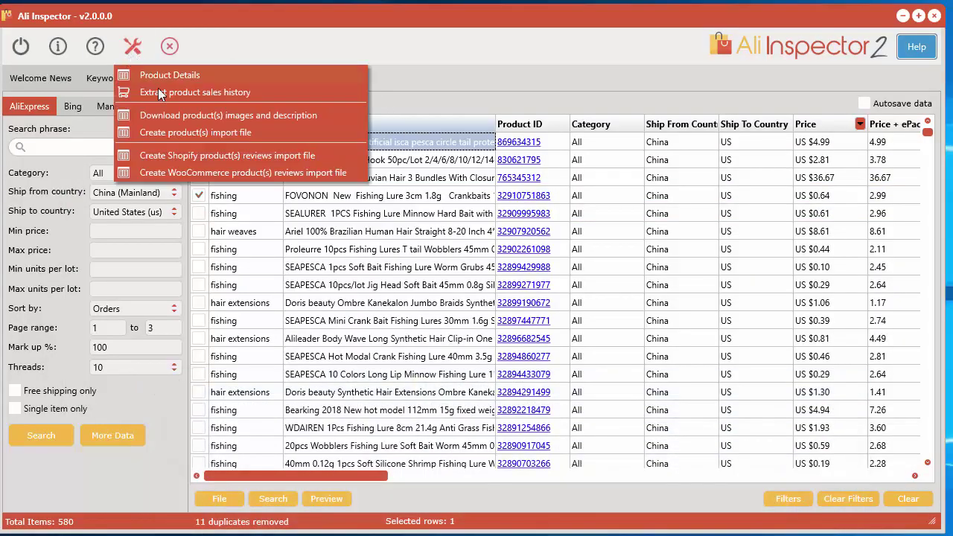
click(169, 113)
click(369, 190)
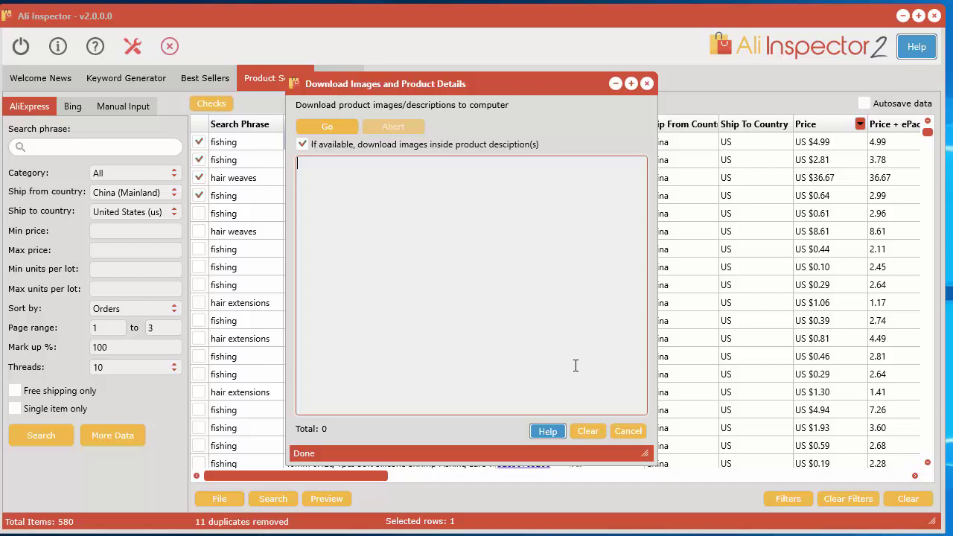
click(626, 431)
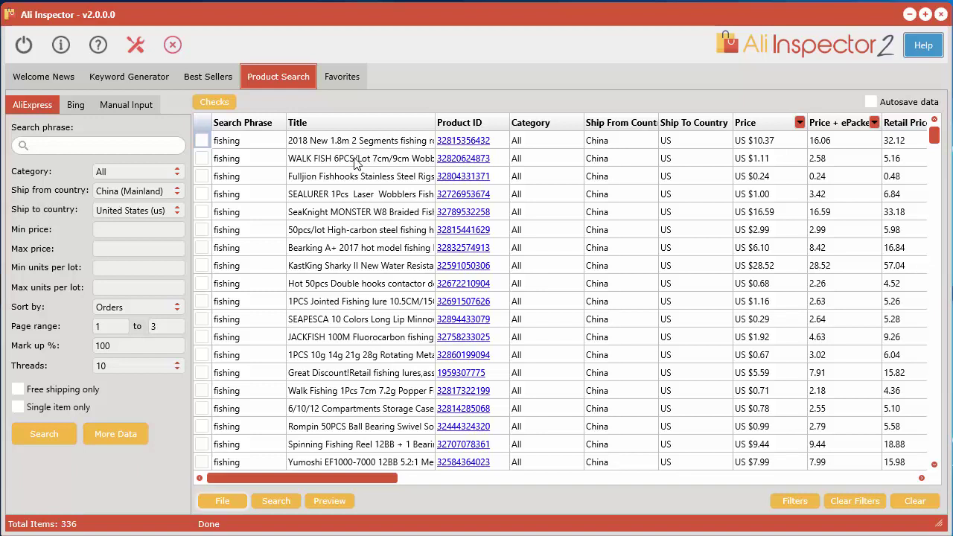
Open the product details window for the Fulljion Fishhooks row.
click(356, 161)
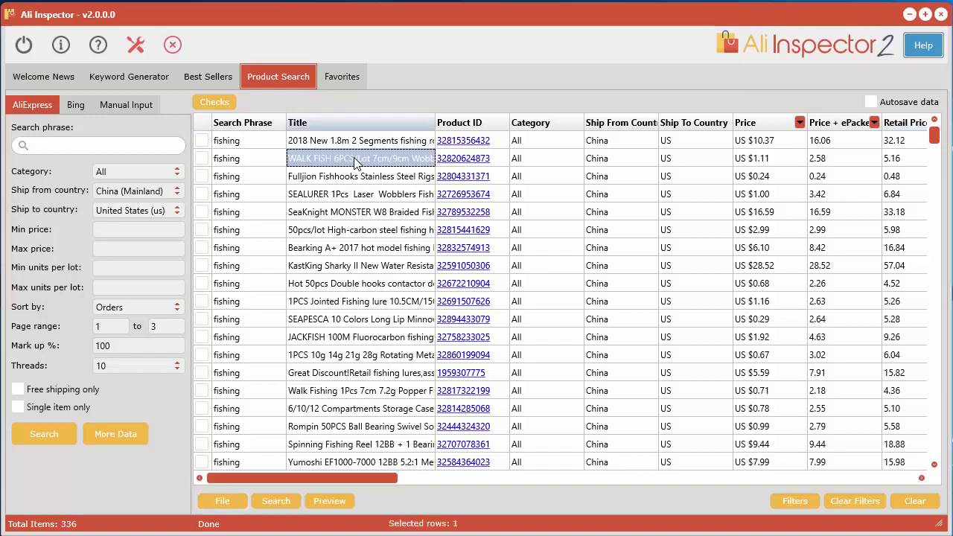
click(315, 179)
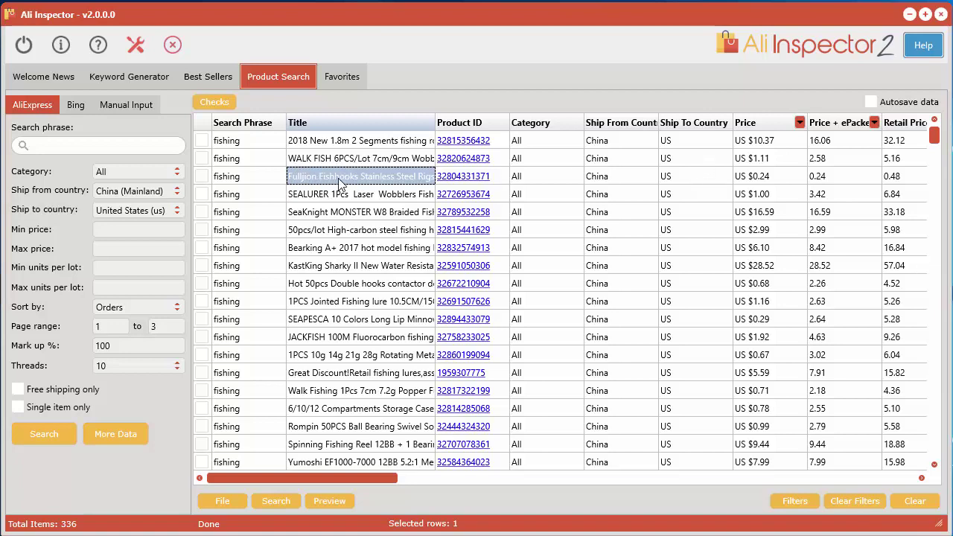
right_click(339, 179)
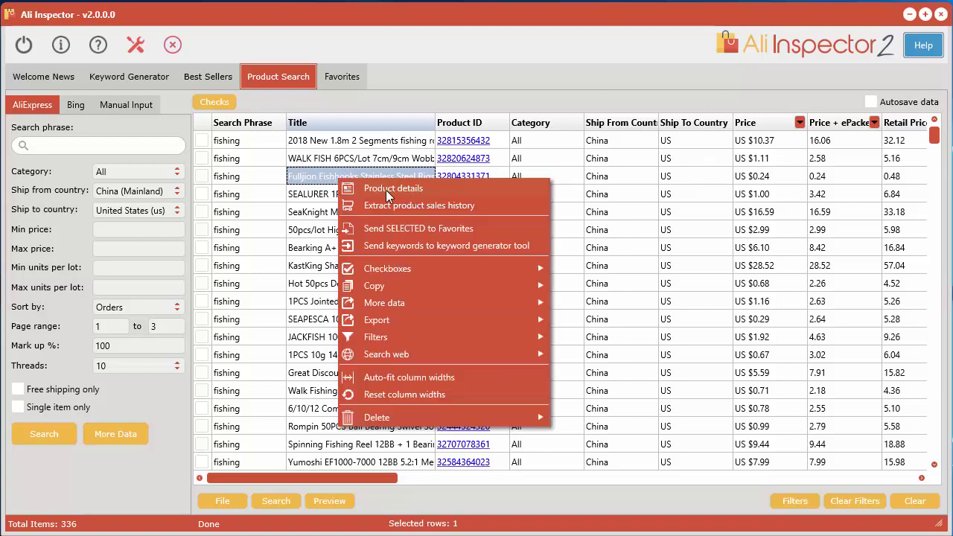
click(385, 190)
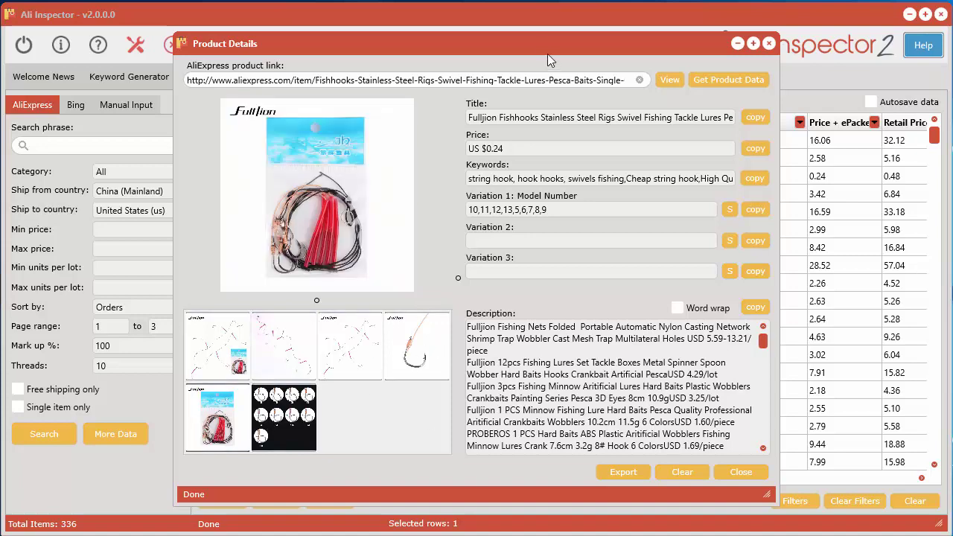
Export Fulljion Fishhooks' six images and details text into the Saved folder.
drag(547, 54, 400, 18)
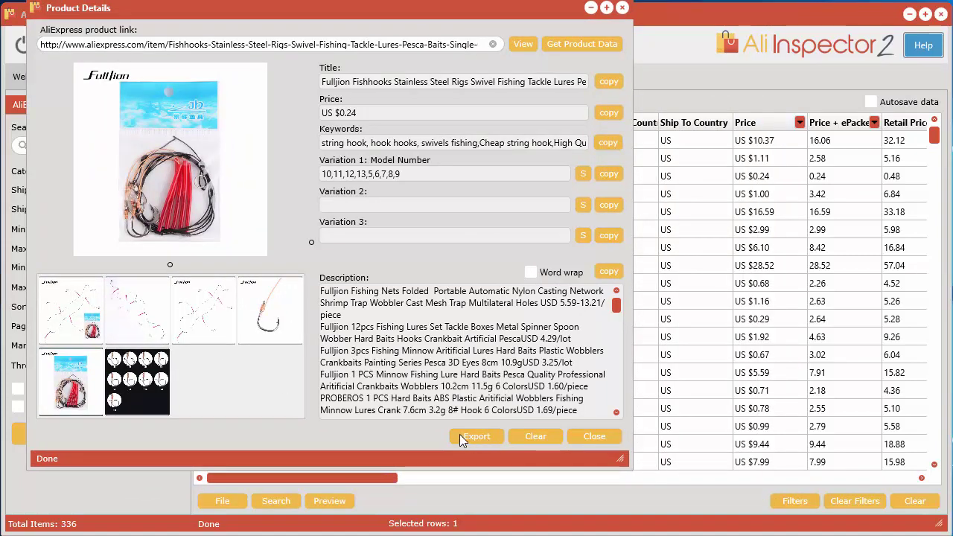
click(478, 435)
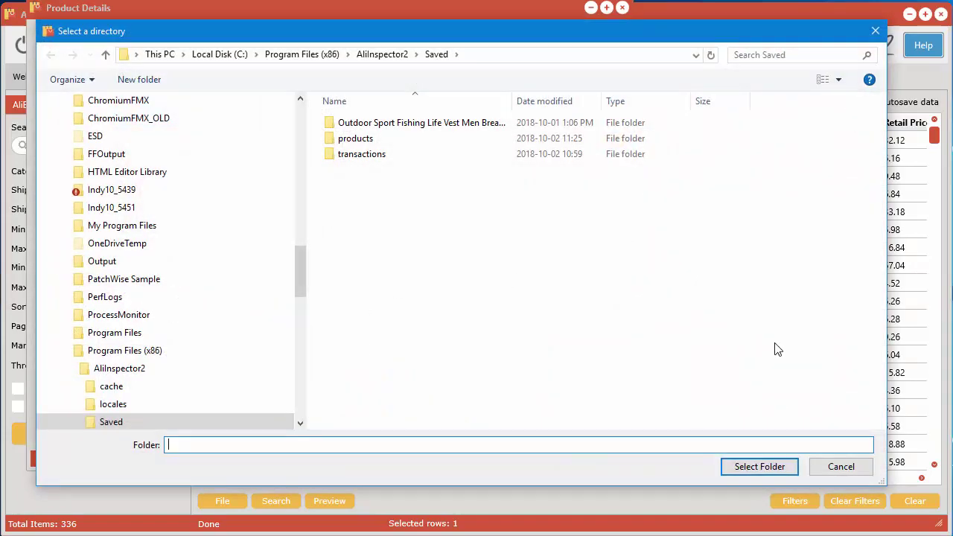
click(764, 469)
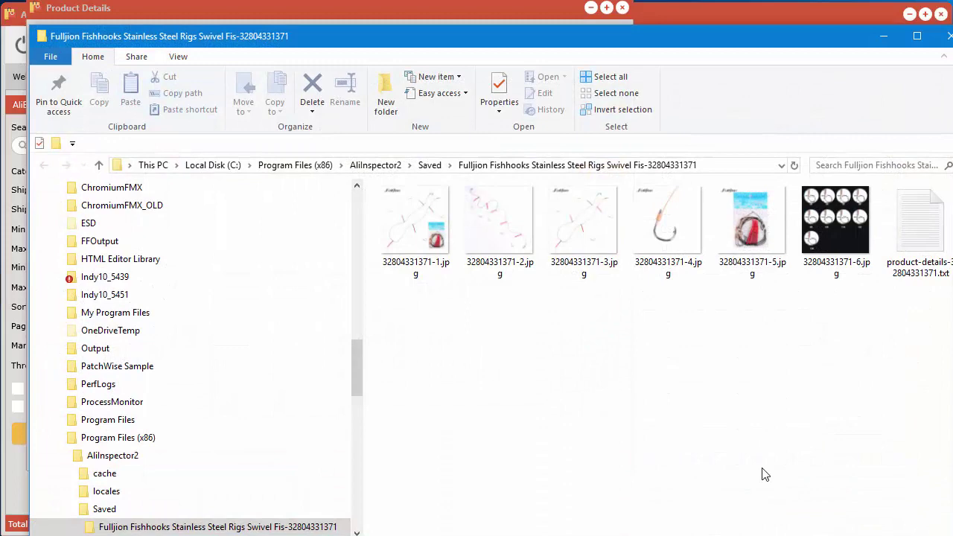
click(430, 165)
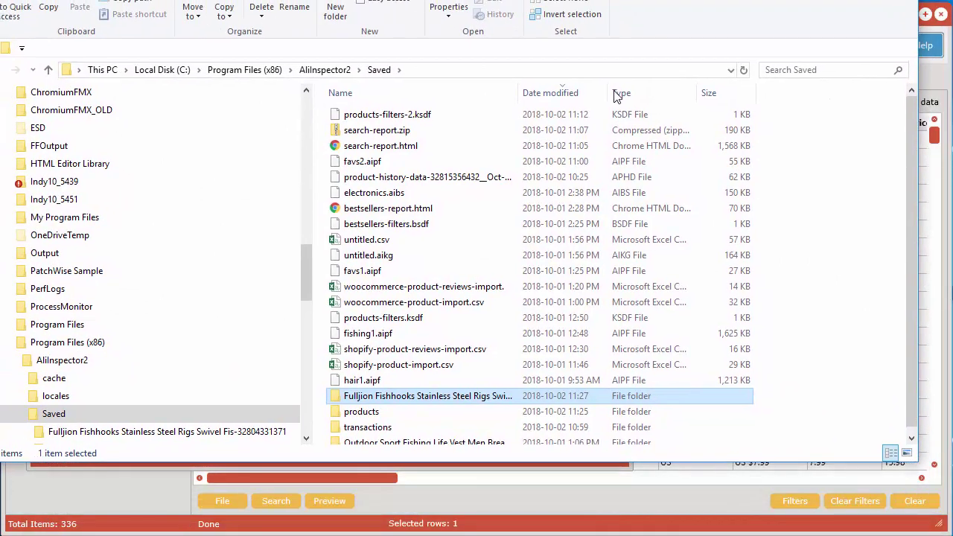
drag(516, 93, 685, 93)
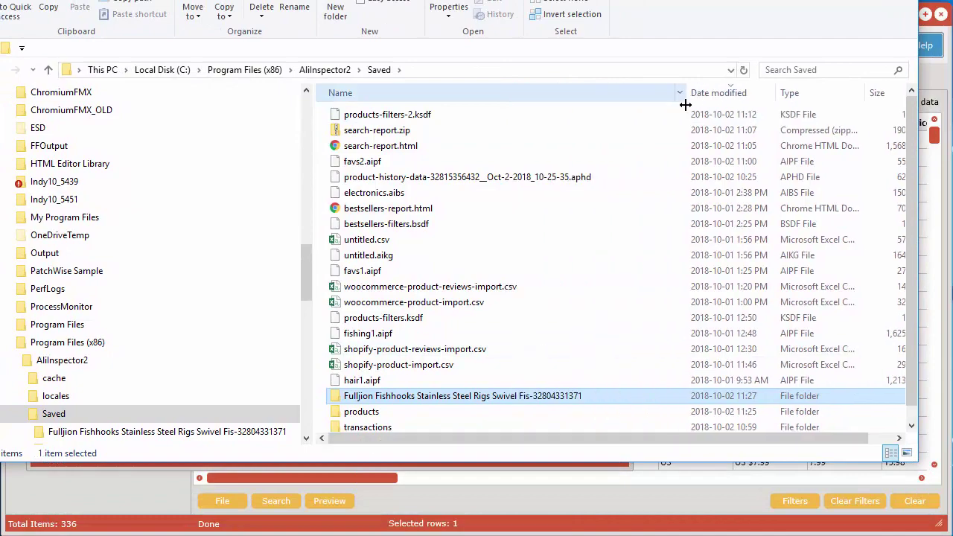
double_click(432, 383)
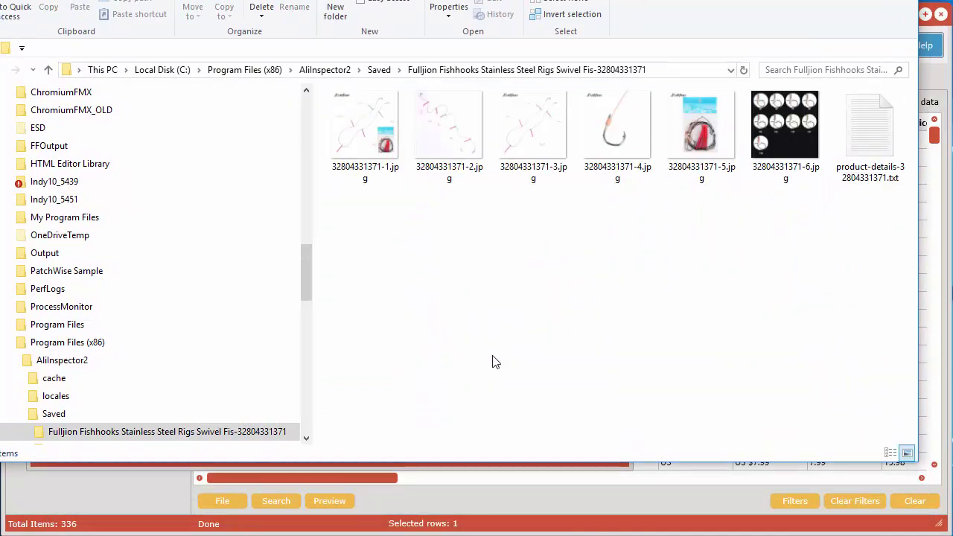
double_click(878, 146)
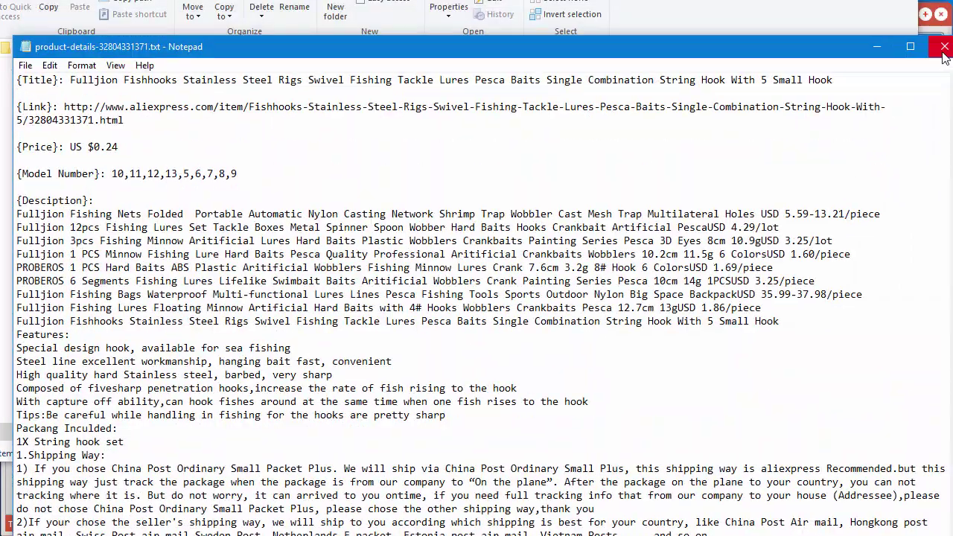
click(943, 48)
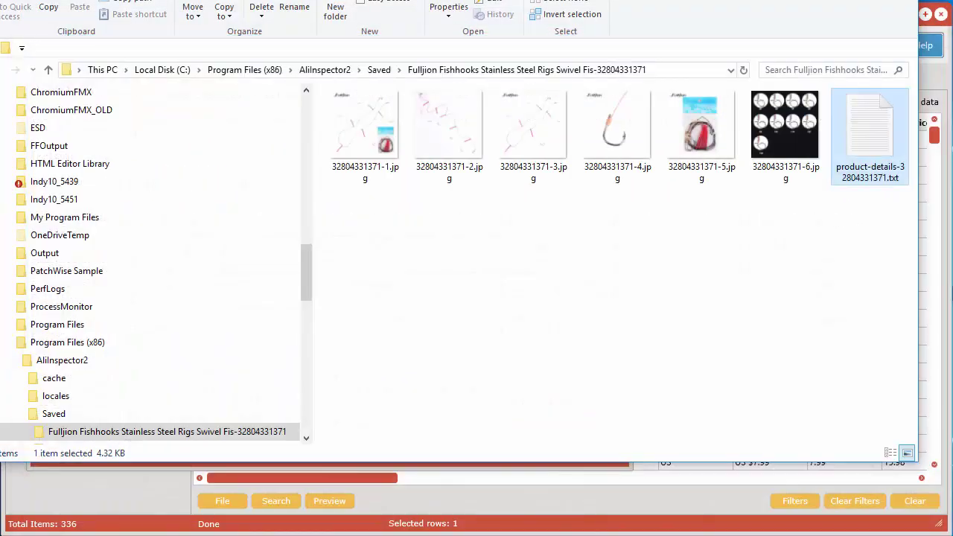